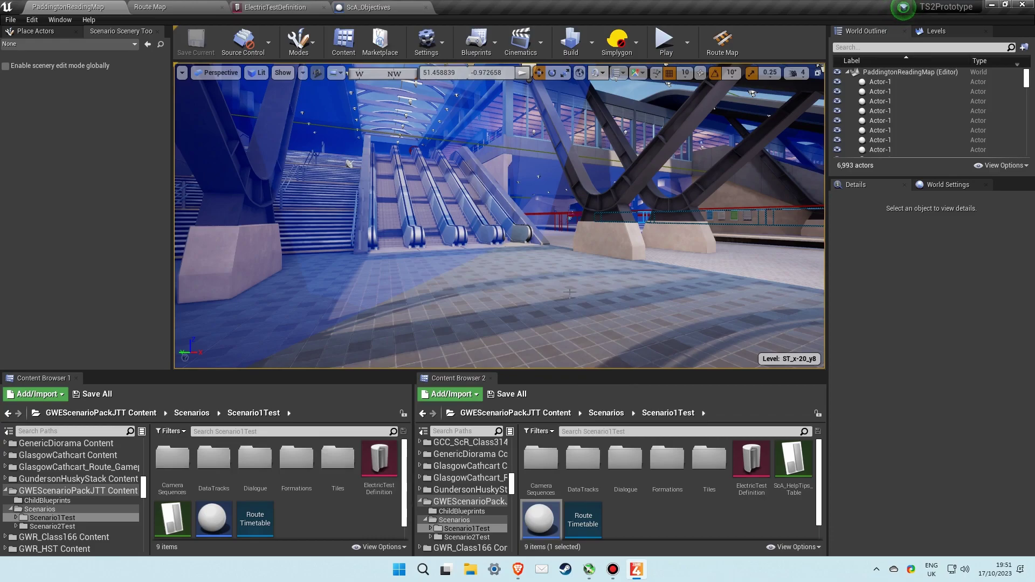
- Set the ElectricTestDefinition asset as the Play In Editor scenario
mouse_move(379, 471)
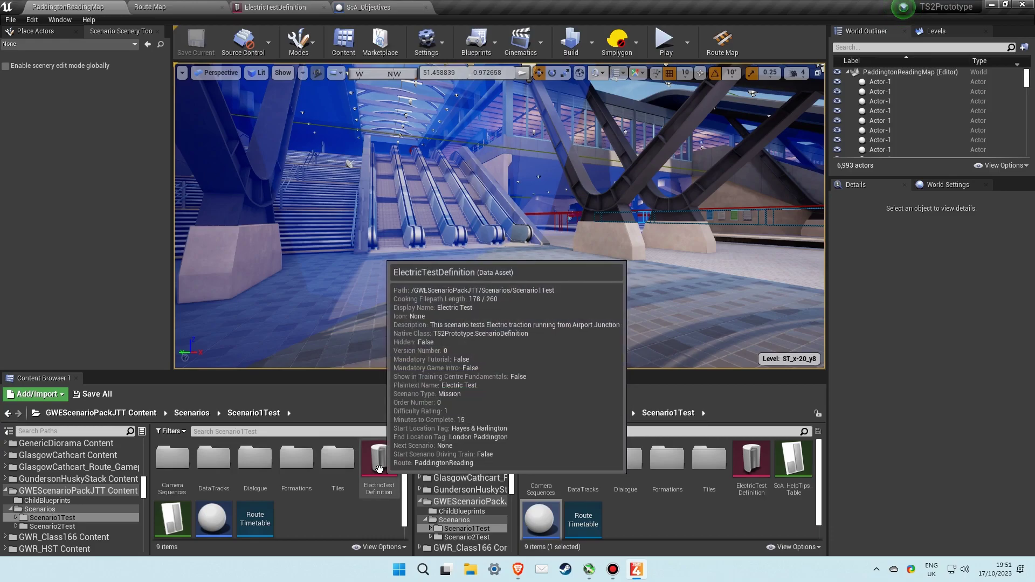
right_click(379, 471)
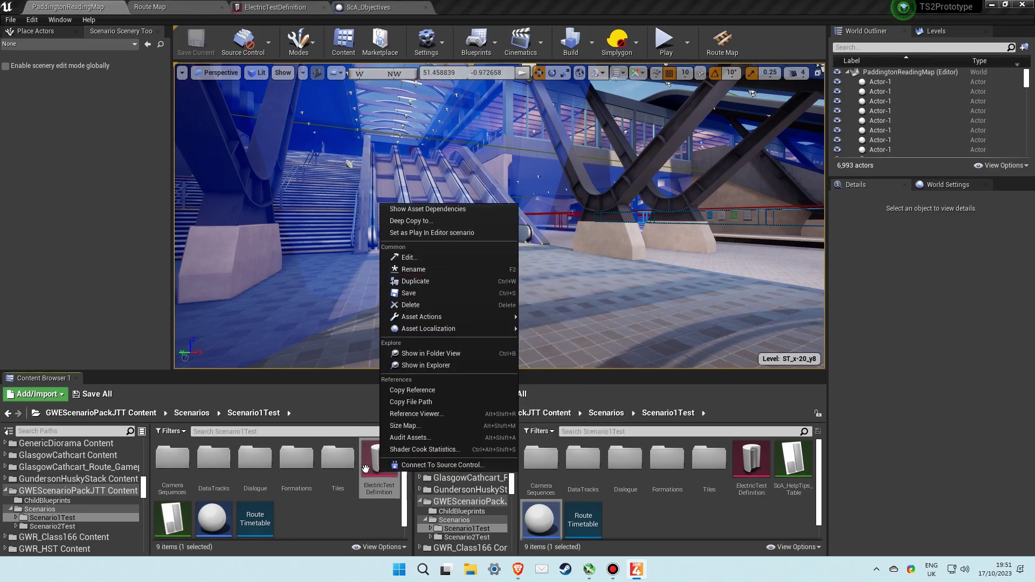
click(434, 233)
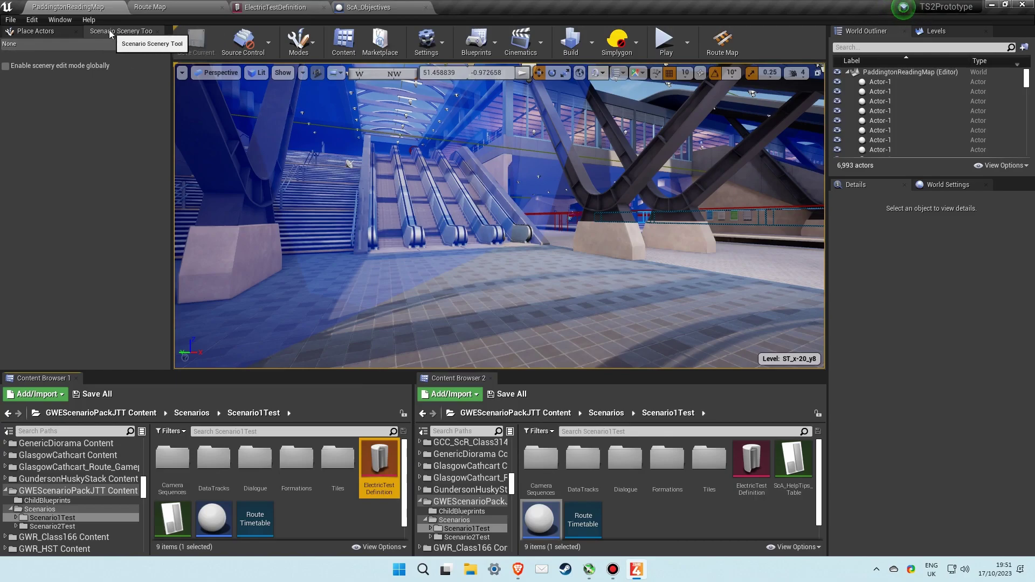
- Load ElectricTestDefinition in the Scenario Scenery Tool and enable scenery edit mode globally
click(60, 20)
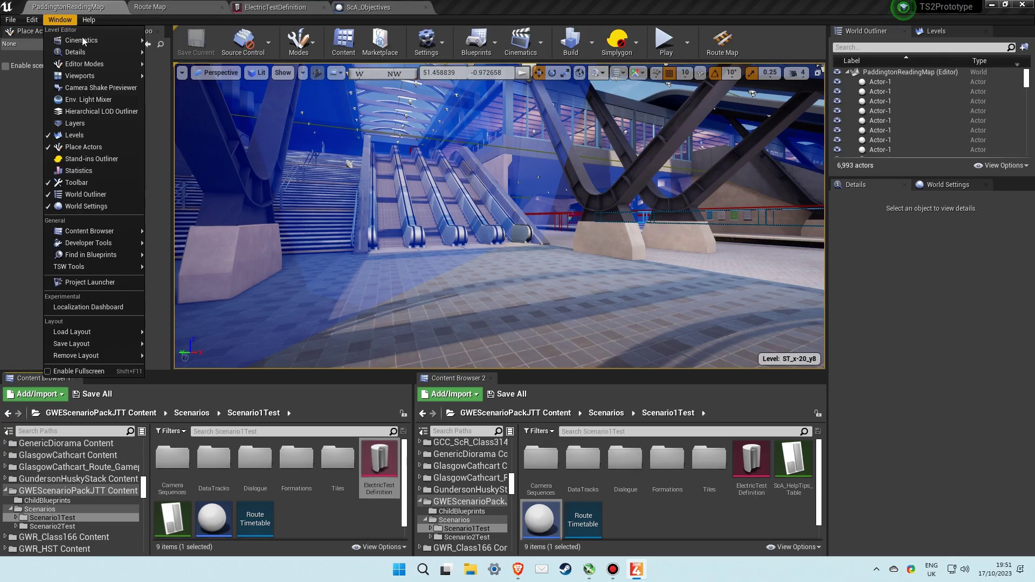
mouse_move(122, 270)
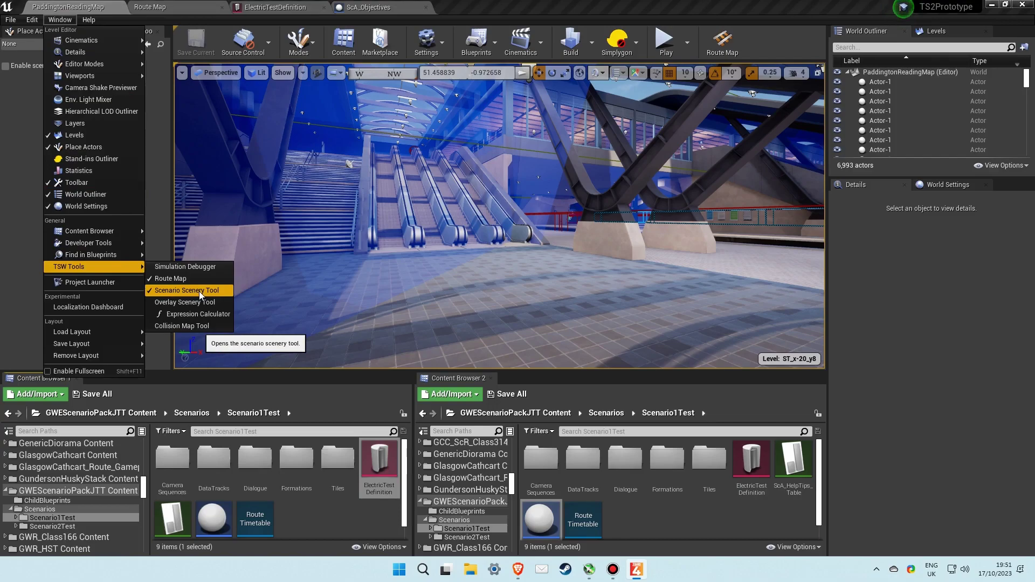
click(11, 168)
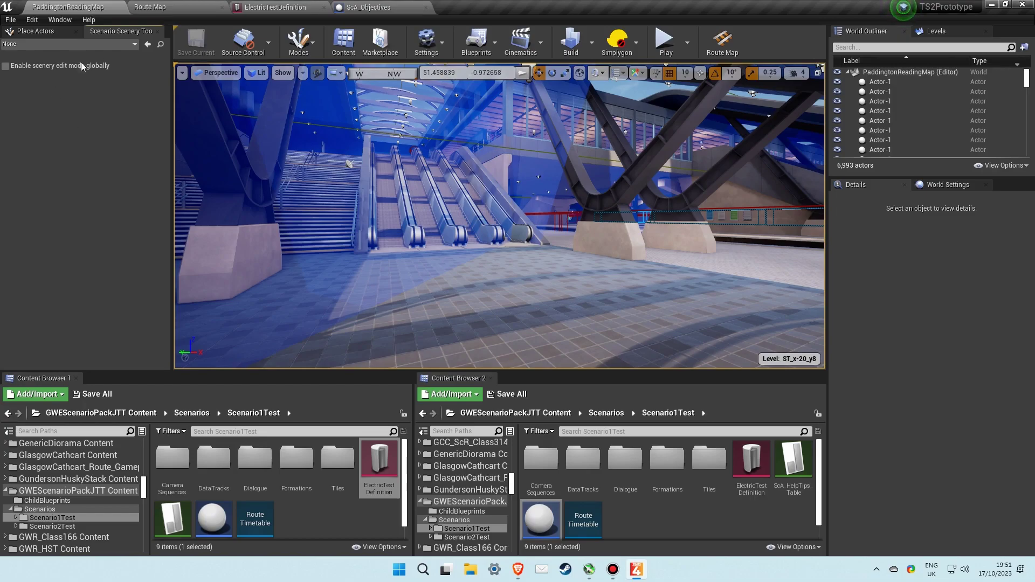
click(135, 44)
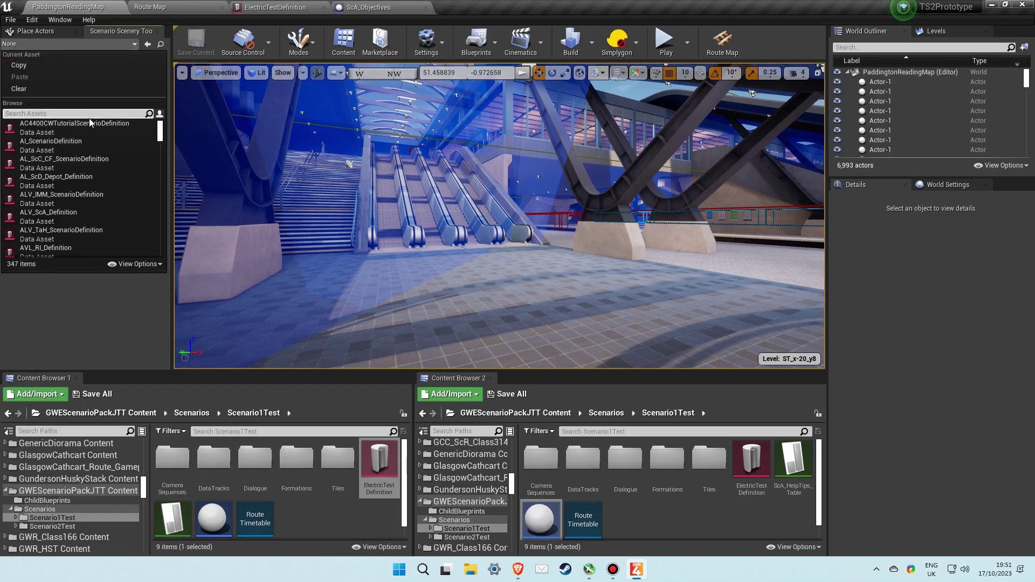
text(Ele)
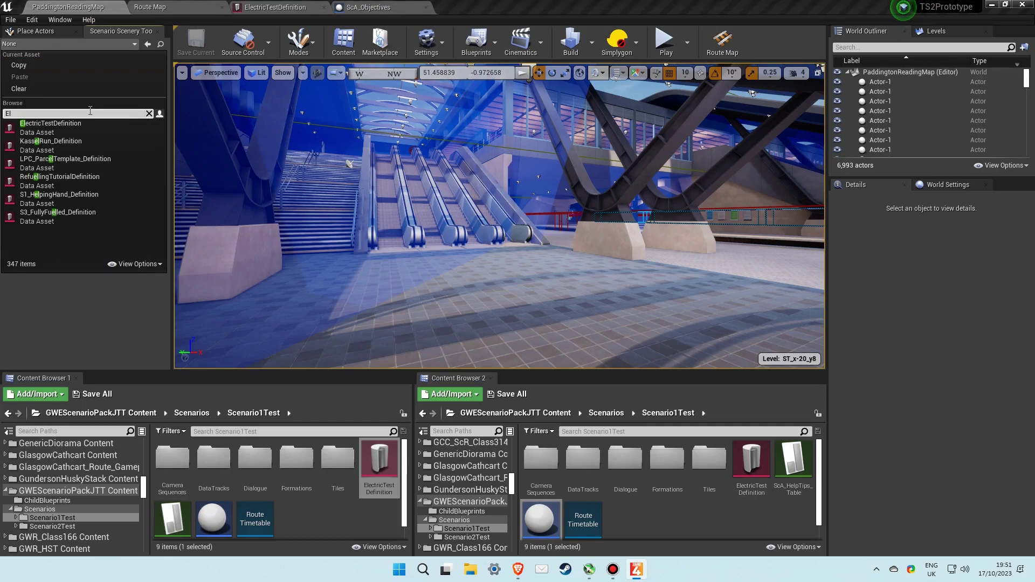
click(62, 126)
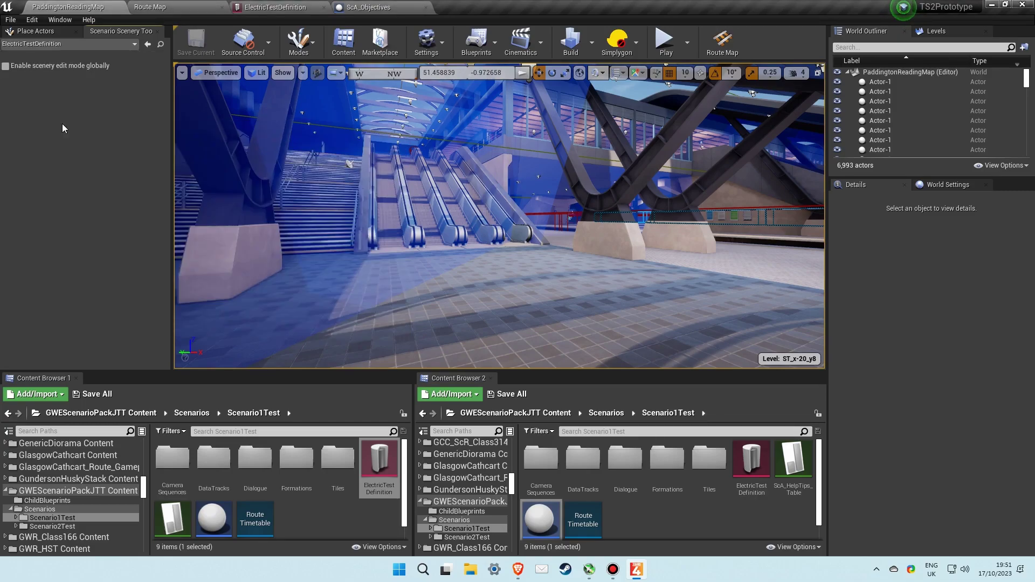
click(6, 67)
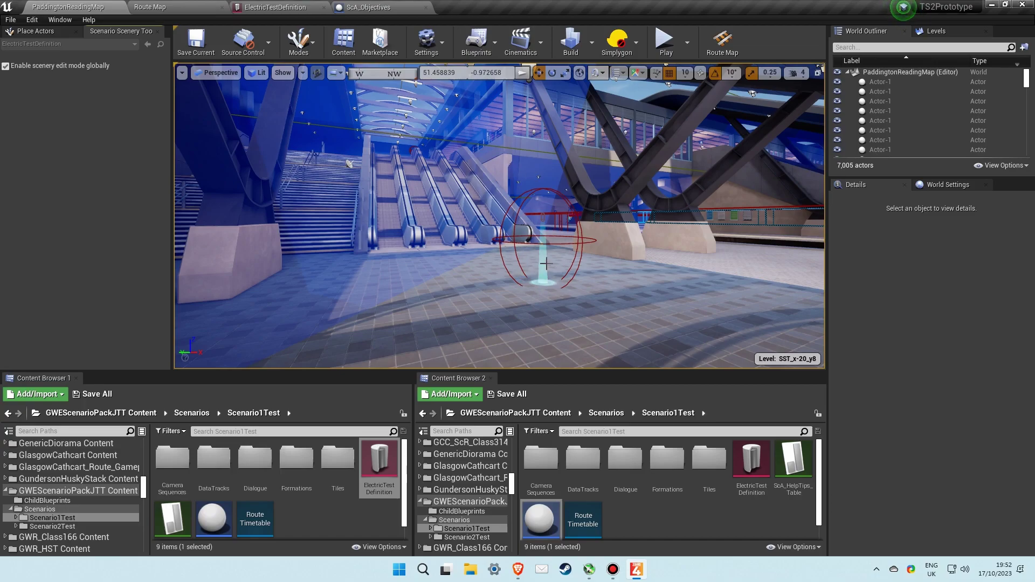
- Select the walk-to marker near the foot of the escalators and search the root Content folder for "ObjectiveWalk"
right_drag(508, 289, 480, 285)
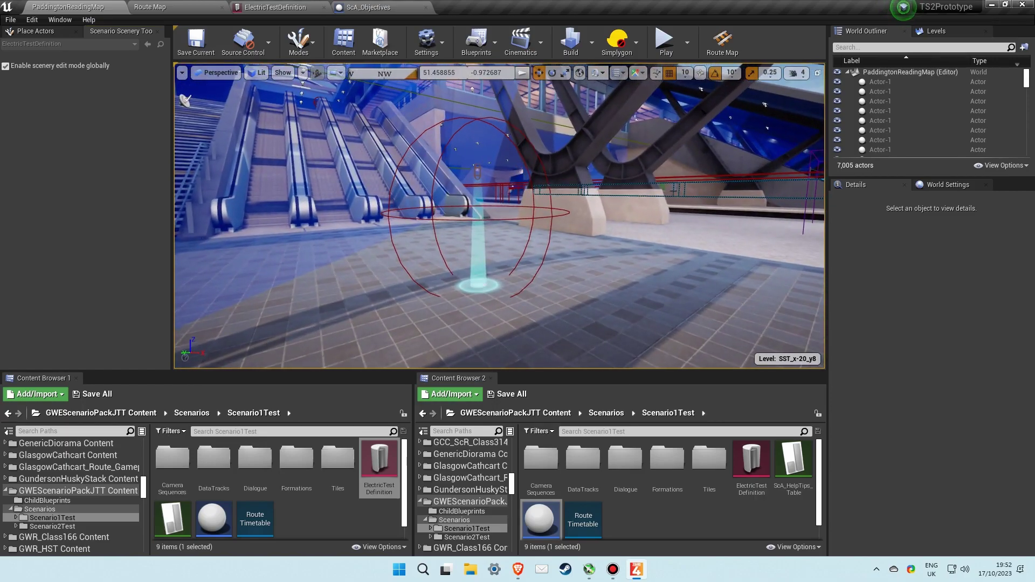
click(480, 284)
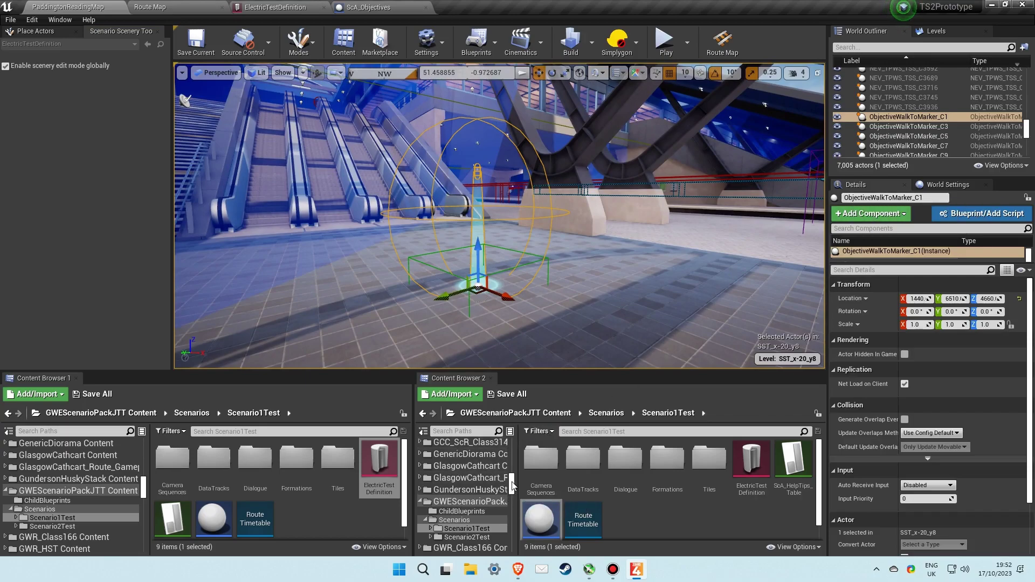
scroll(512, 485, up, 10)
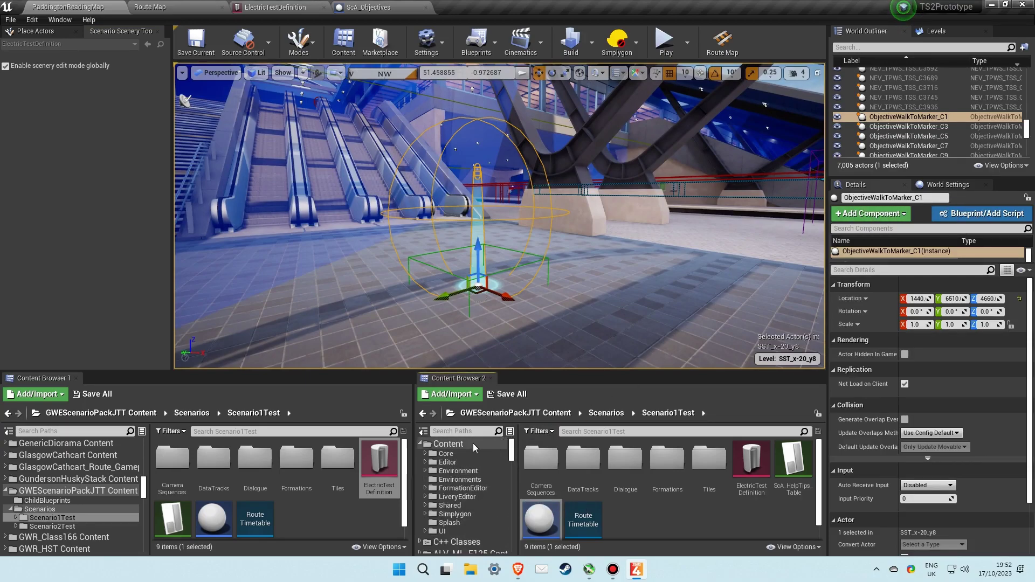
click(471, 444)
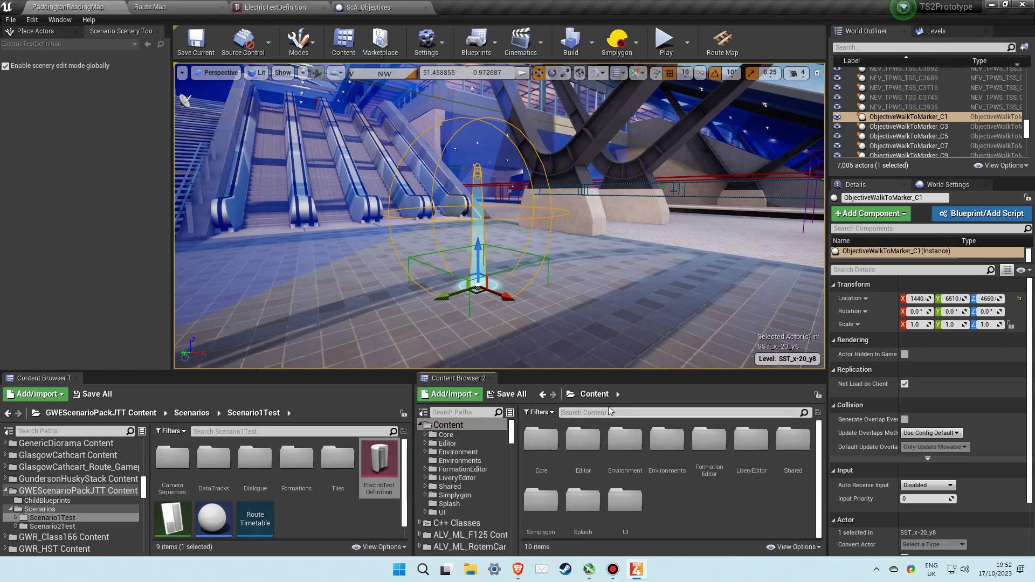
text(Obje)
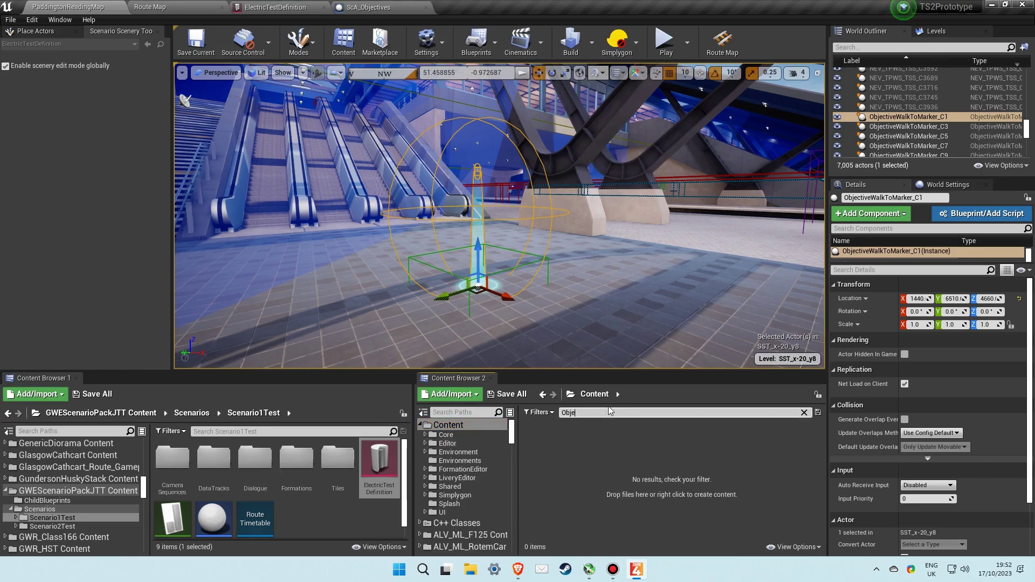
text(ctiveWalk)
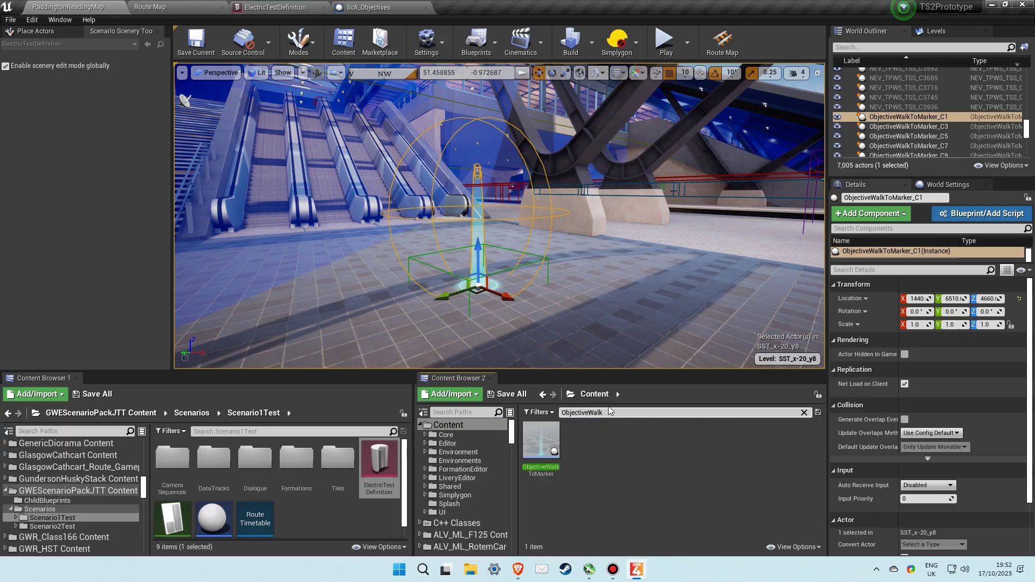
- Place a trial ObjectiveWalkToMarker on the floor in front of the escalators and delete it again
click(538, 463)
mouse_move(539, 463)
mouse_down()
mouse_move(636, 278)
mouse_move(636, 153)
mouse_move(571, 210)
mouse_move(238, 284)
mouse_up()
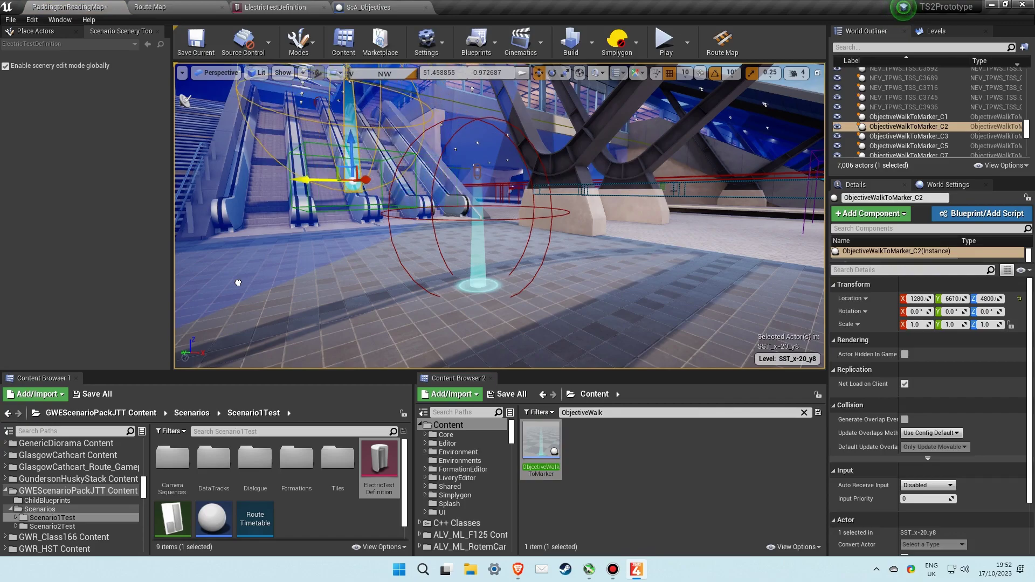
drag(351, 156, 356, 231)
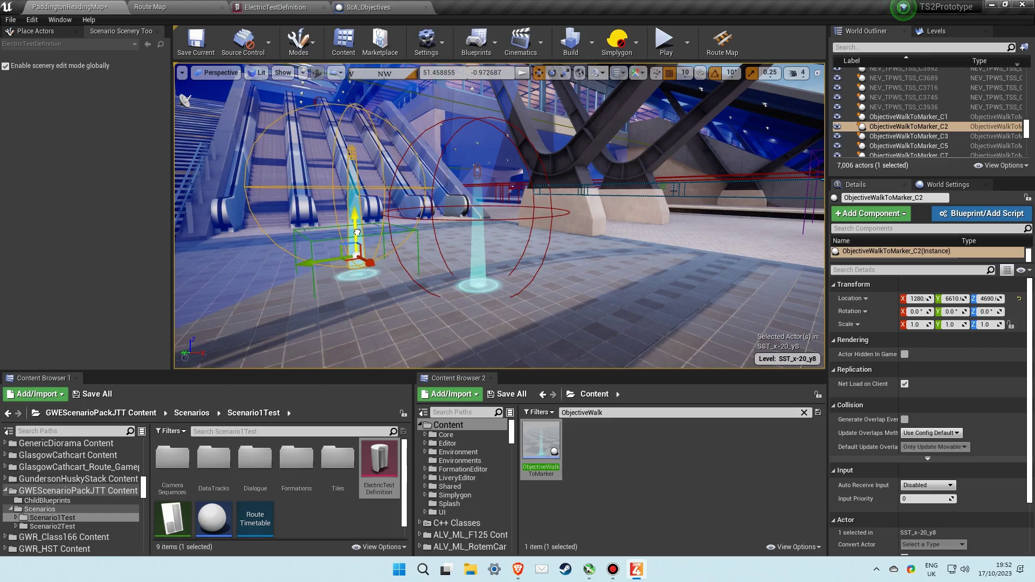
drag(357, 232, 358, 235)
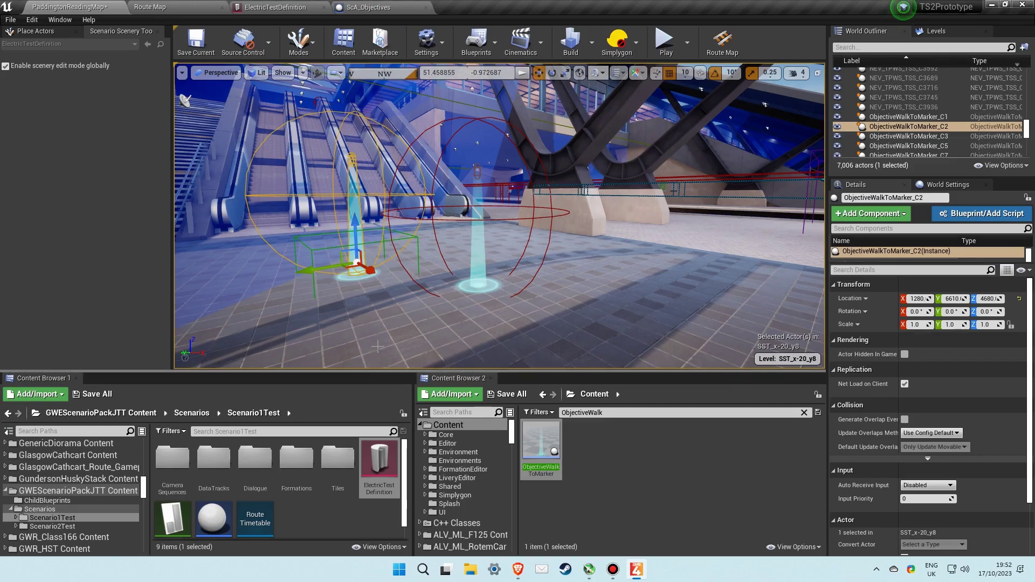
key(Delete)
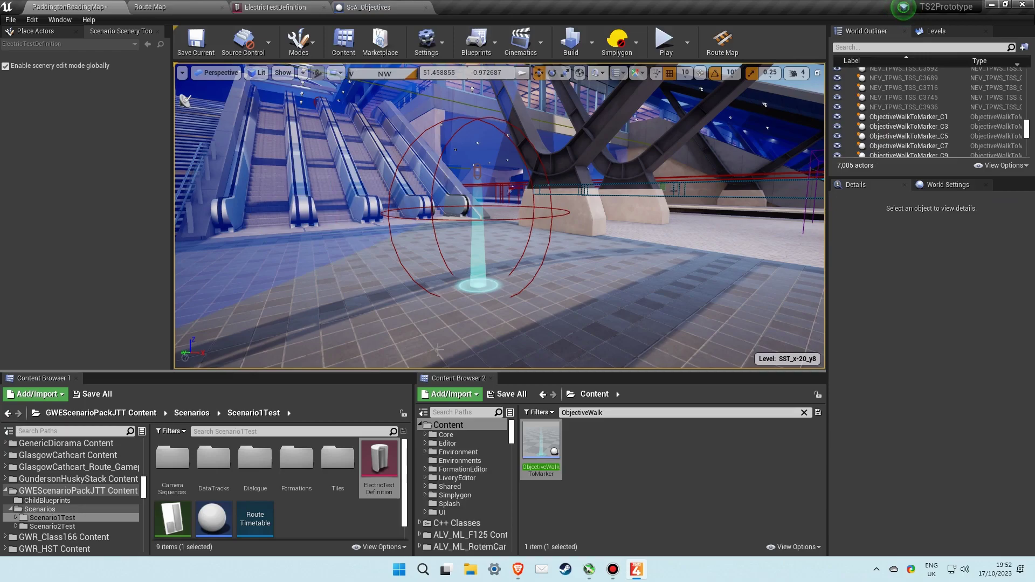
- Examine the existing ObjectiveWalkToMarker actors along the walking route through the station to the platform, in the scene and in the actor list
key(w)
mouse_move(534, 323)
right_down()
mouse_move(531, 305)
mouse_move(440, 291)
mouse_move(442, 329)
mouse_move(461, 337)
mouse_move(714, 322)
mouse_move(604, 323)
right_up()
key(w)
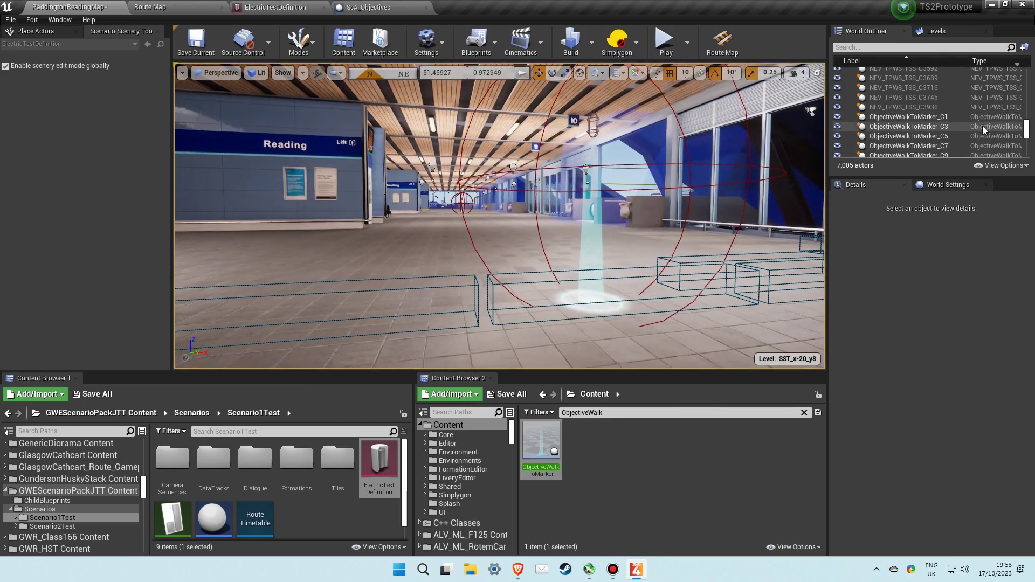
scroll(944, 120, down, 1)
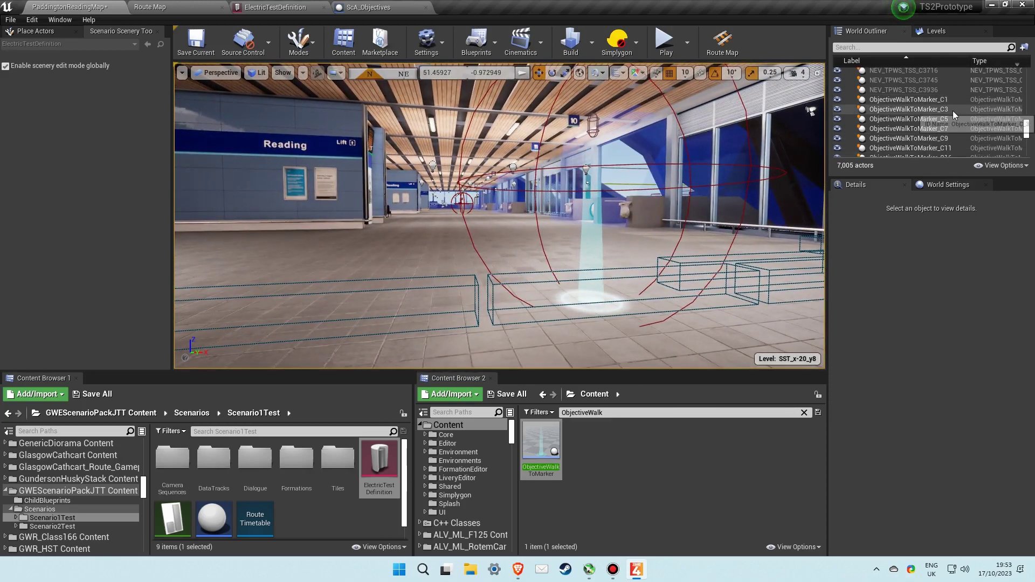
scroll(954, 137, down, 2)
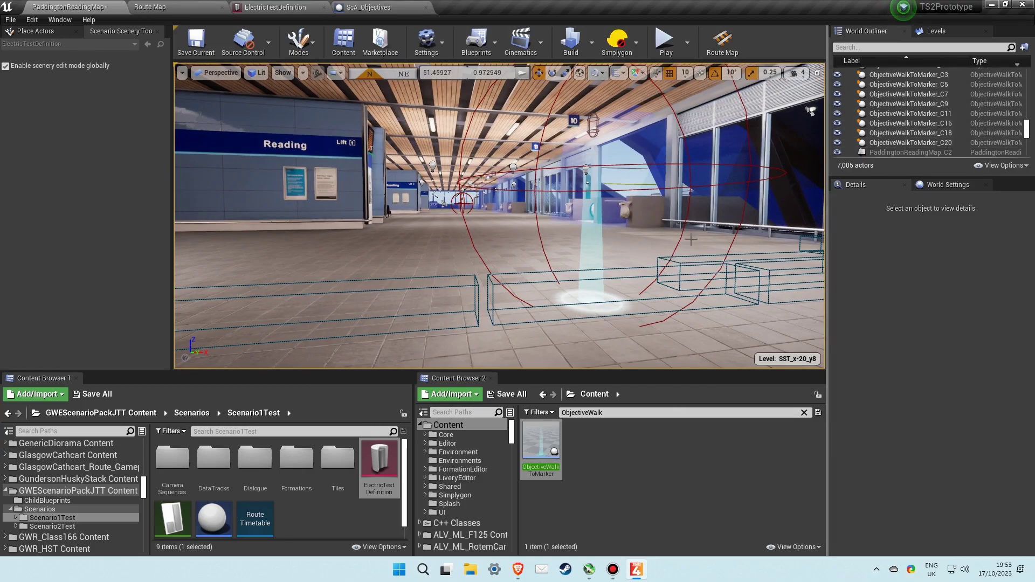
key(w)
right_drag(644, 253, 775, 148)
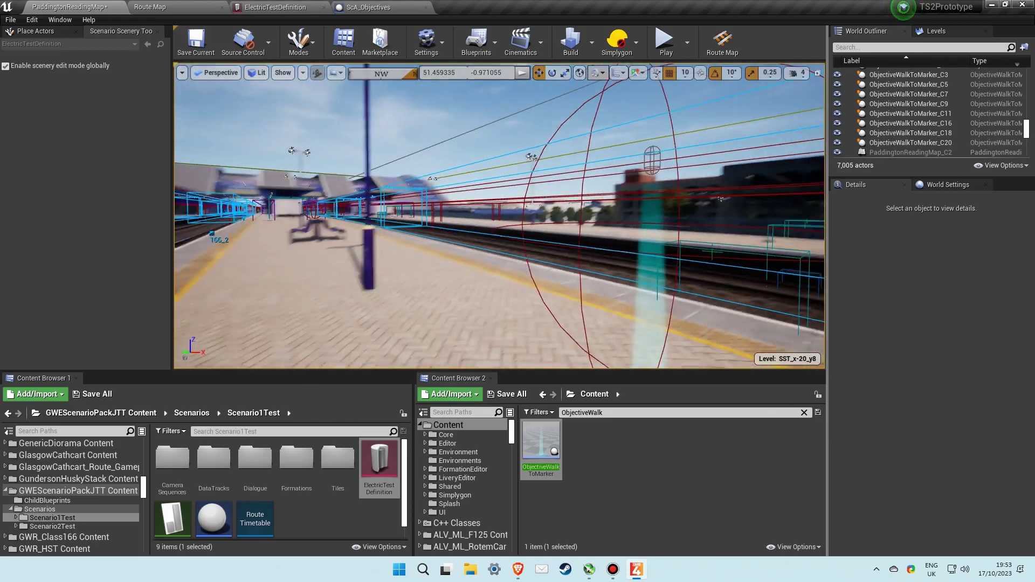
right_drag(775, 149, 775, 147)
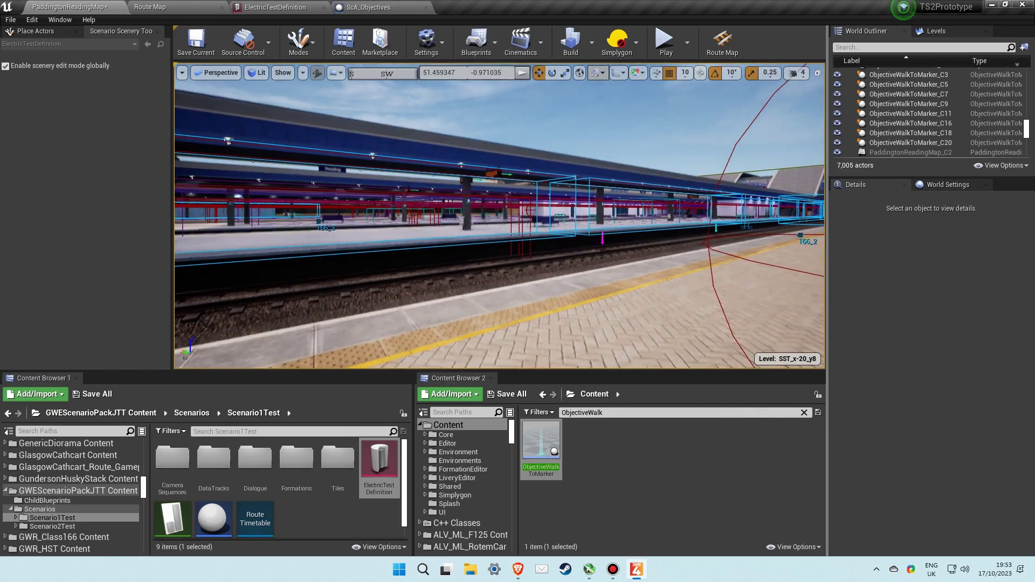
key(w)
right_drag(774, 147, 833, 147)
right_drag(309, 84, 284, 79)
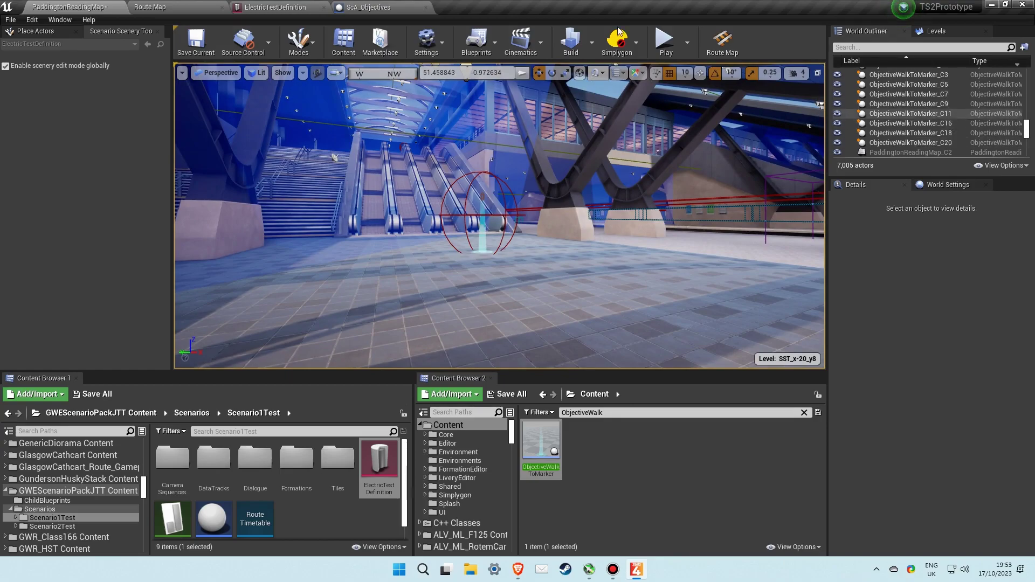
- In the ScA_Objectives blueprint, add an Objective Action Move To BP C component and name it Walking
click(376, 8)
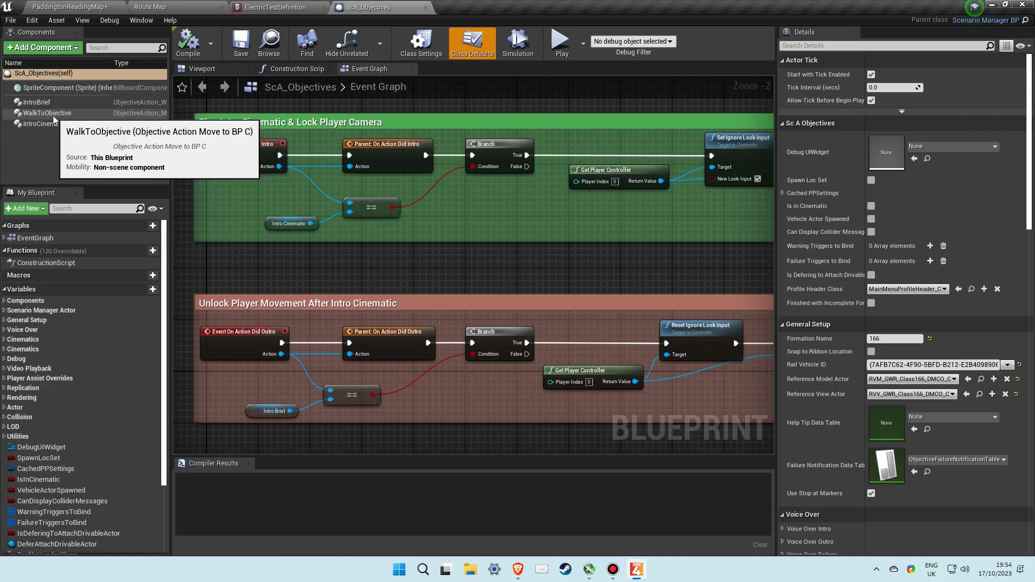
click(60, 148)
click(43, 48)
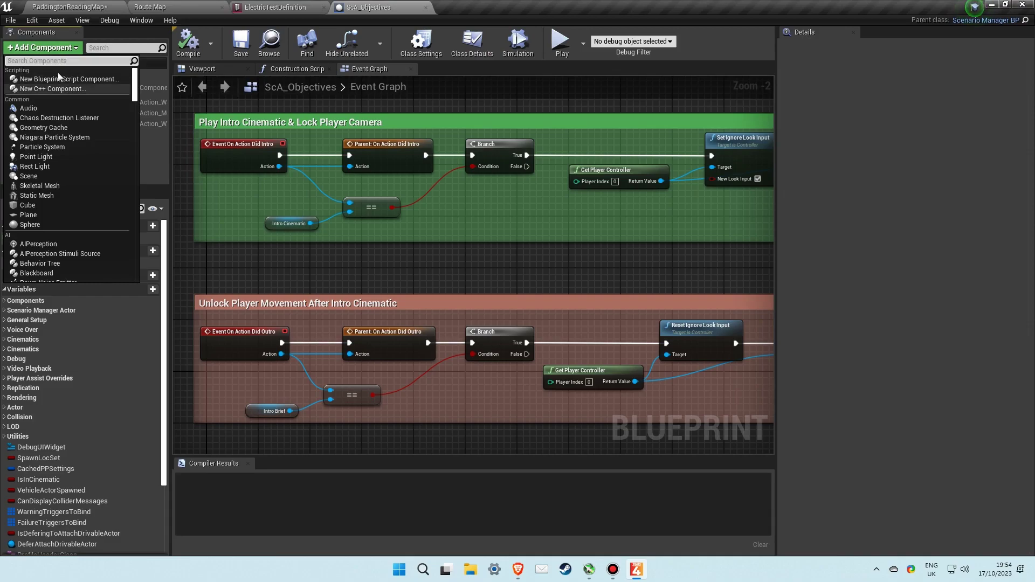
text(move)
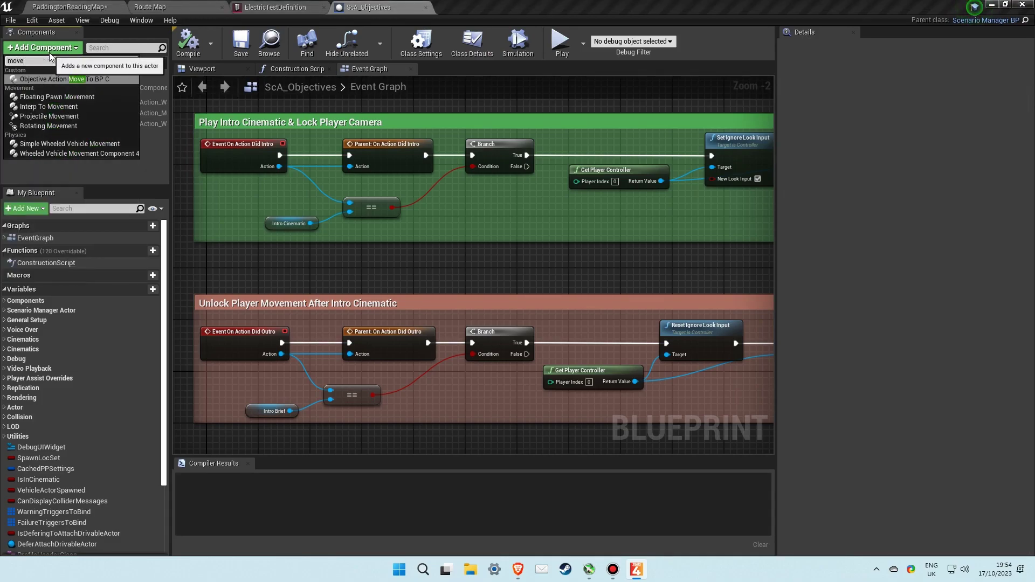
text( to)
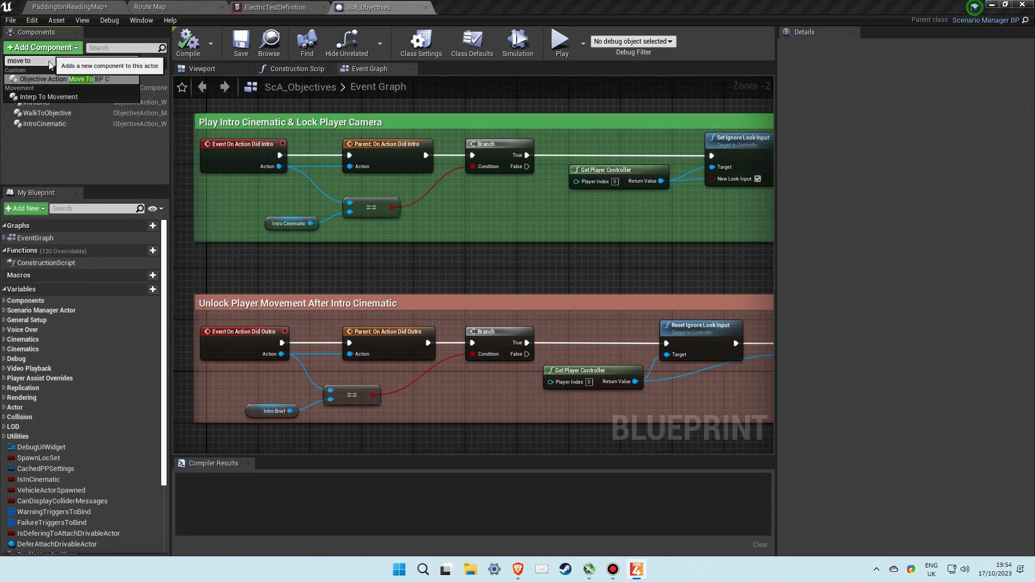
click(96, 78)
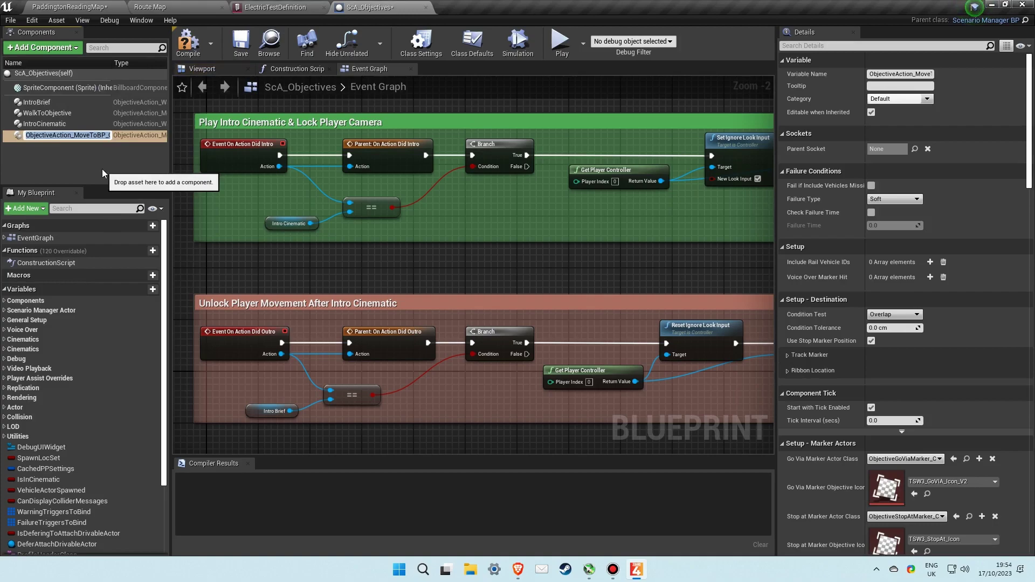
text(Walking)
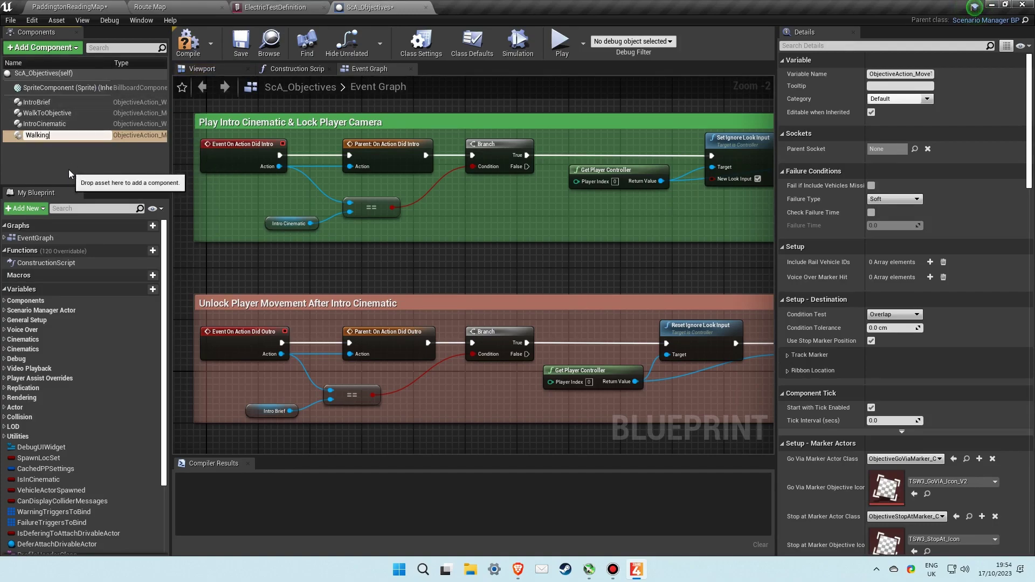
key(Return)
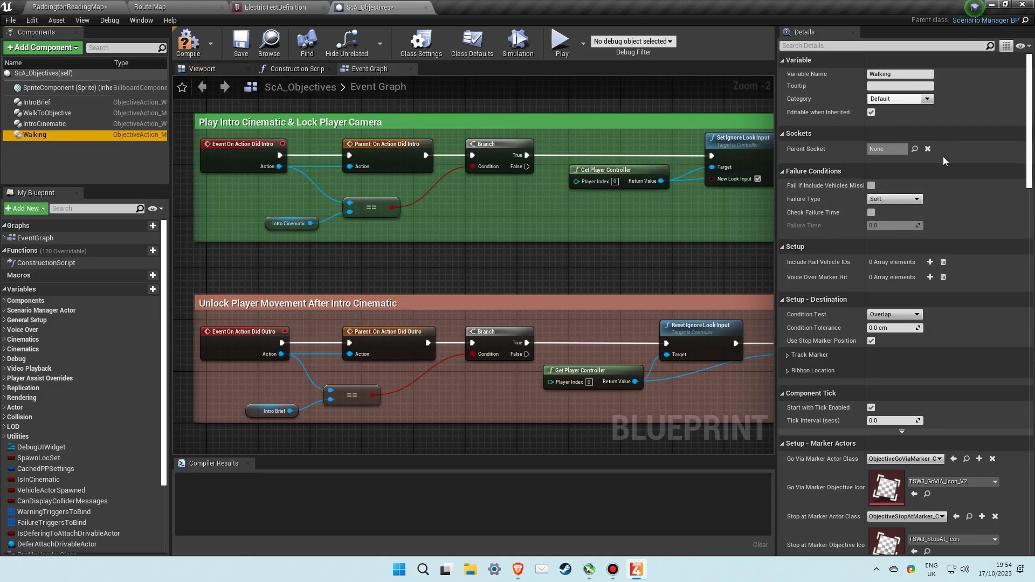
- Delete the Walking component from the ScA_Objectives blueprint
right_drag(707, 259, 354, 170)
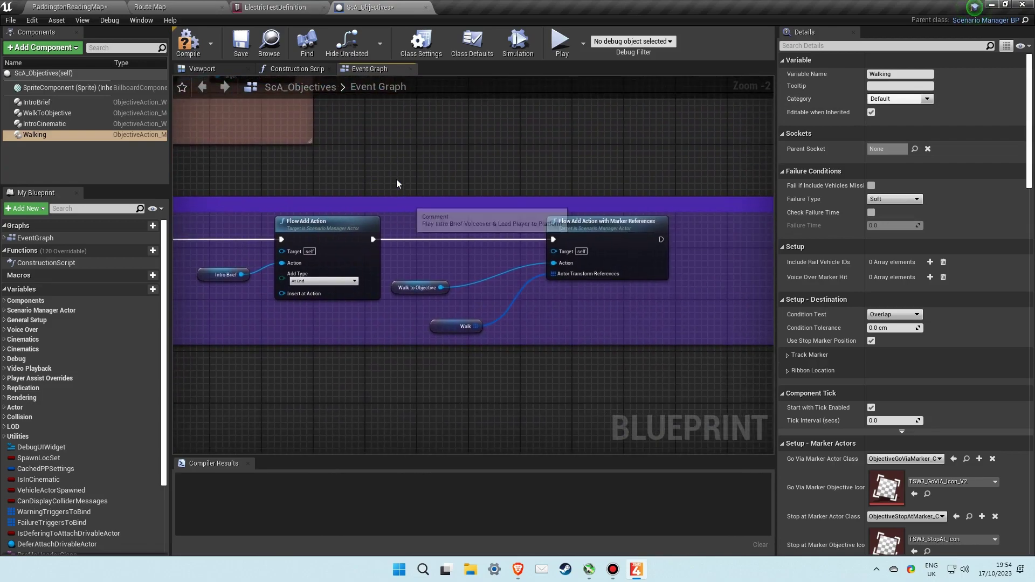
right_click(52, 138)
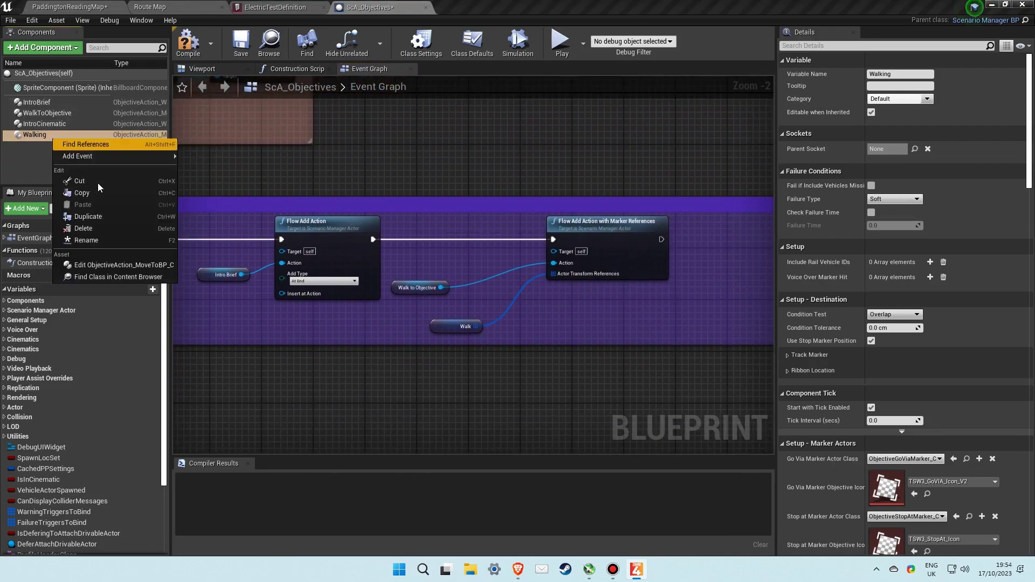
click(101, 216)
- Examine the WalkToObjective component's destination, marker actor, general and UI settings
click(67, 113)
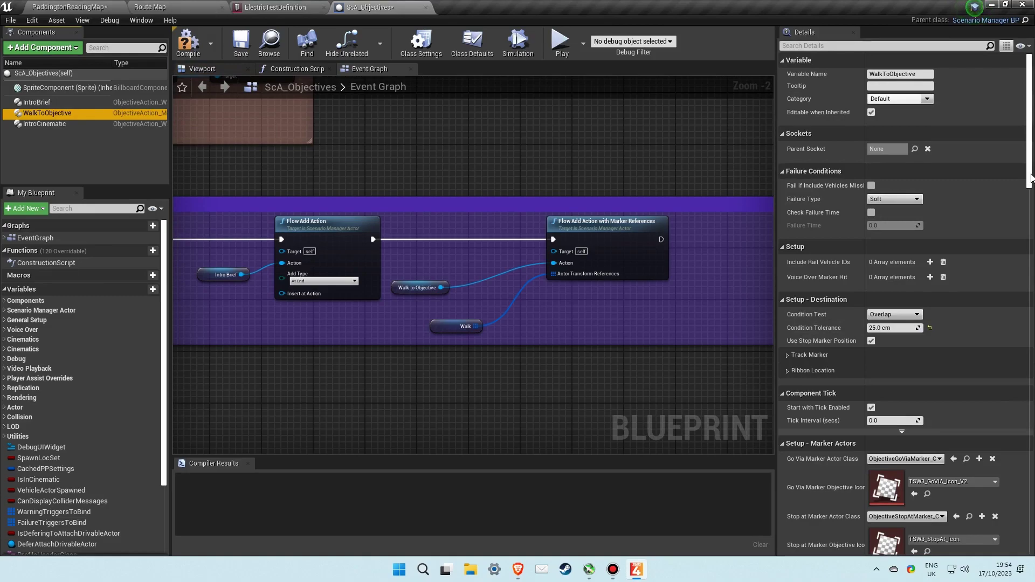
scroll(1031, 176, down, 6)
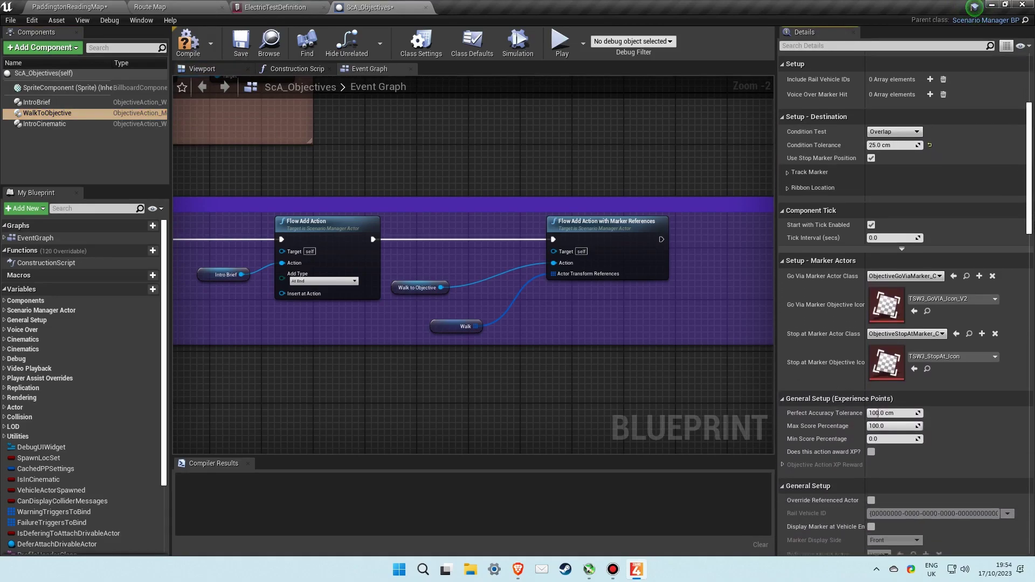
scroll(1004, 229, down, 3)
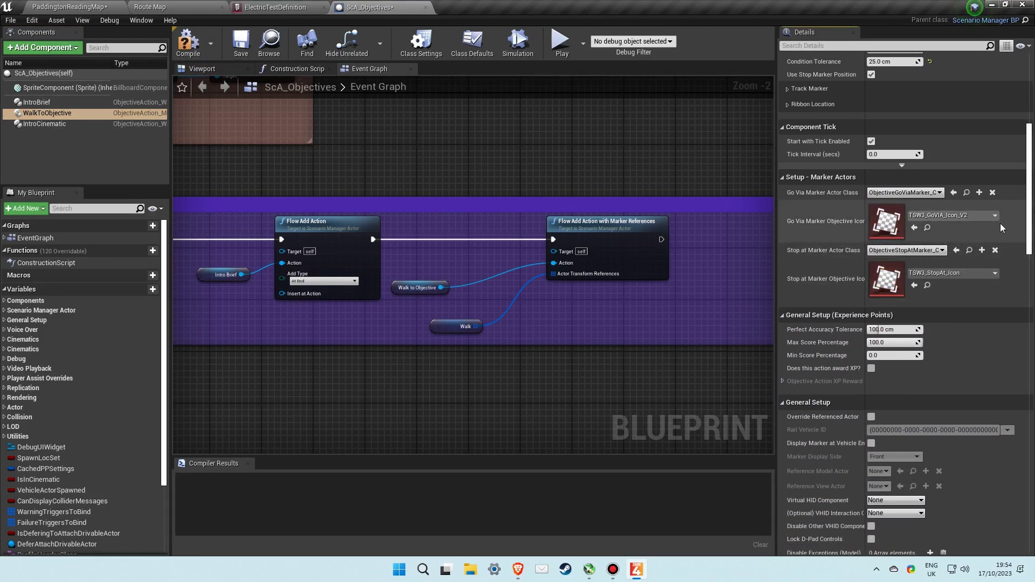
drag(1030, 218, 1031, 385)
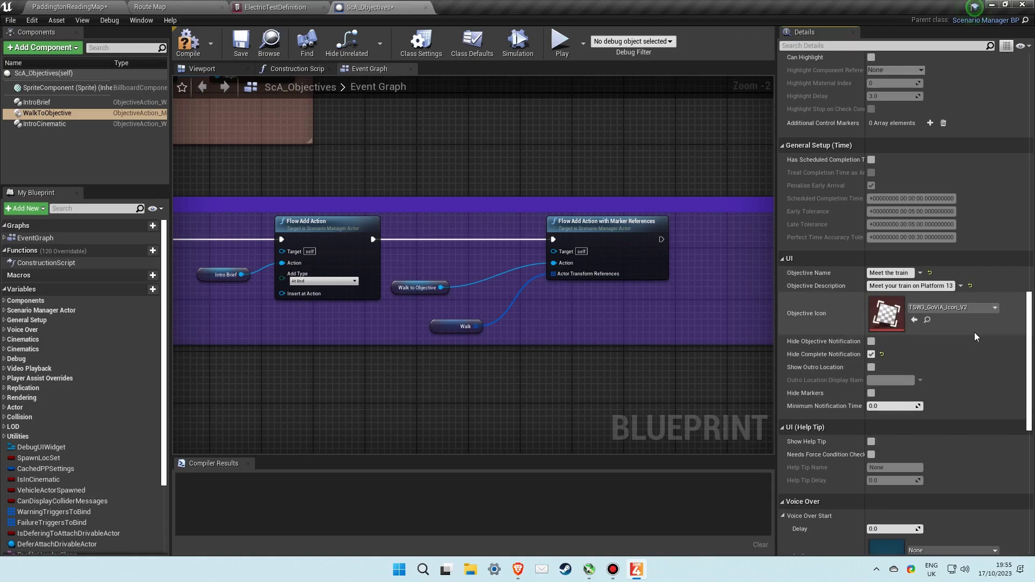
- Search the textures available for WalkToObjective's Objective Icon for "walk" and "TSW3_" without choosing one
click(994, 308)
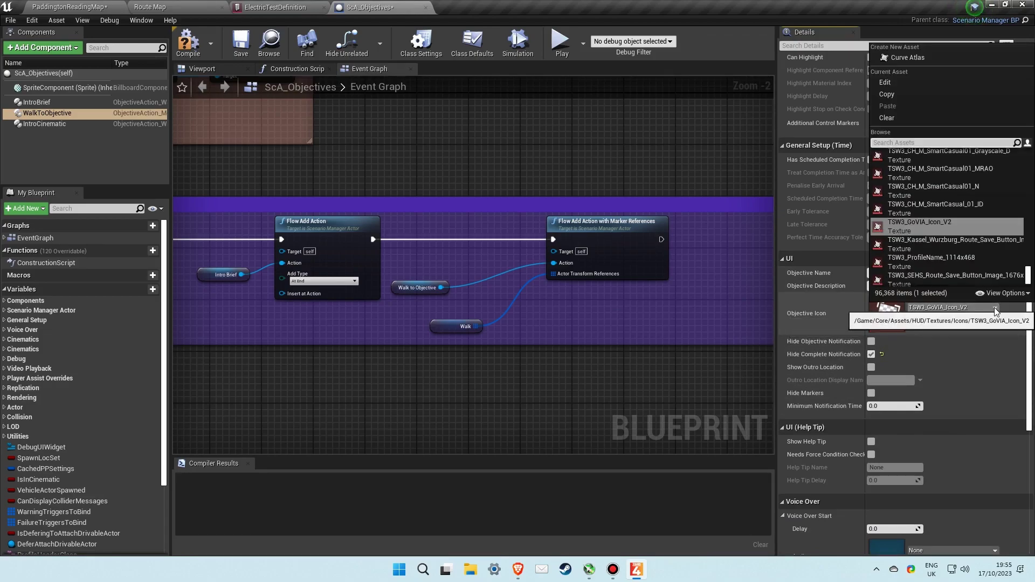
text(walk)
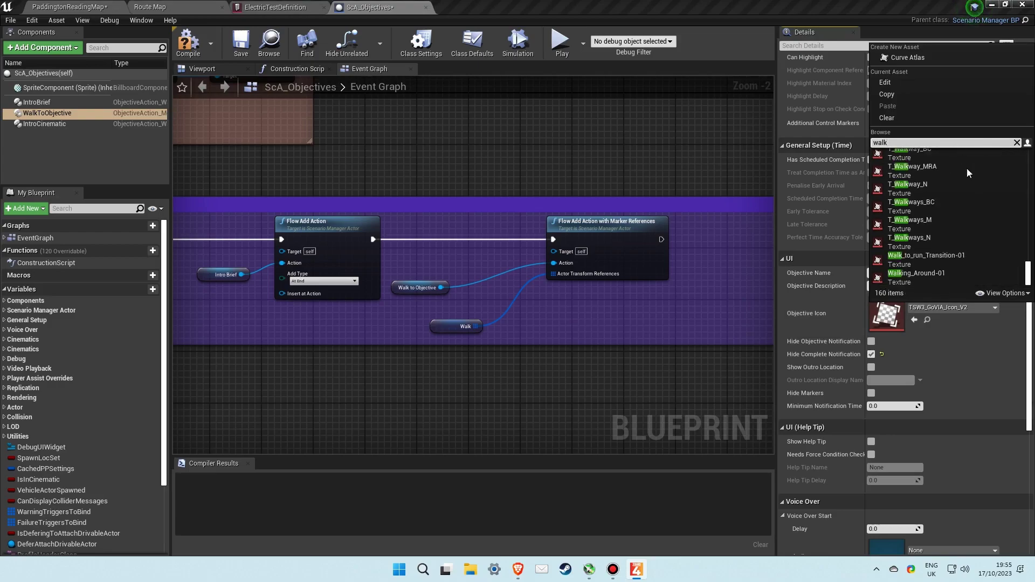
drag(1030, 271, 1030, 253)
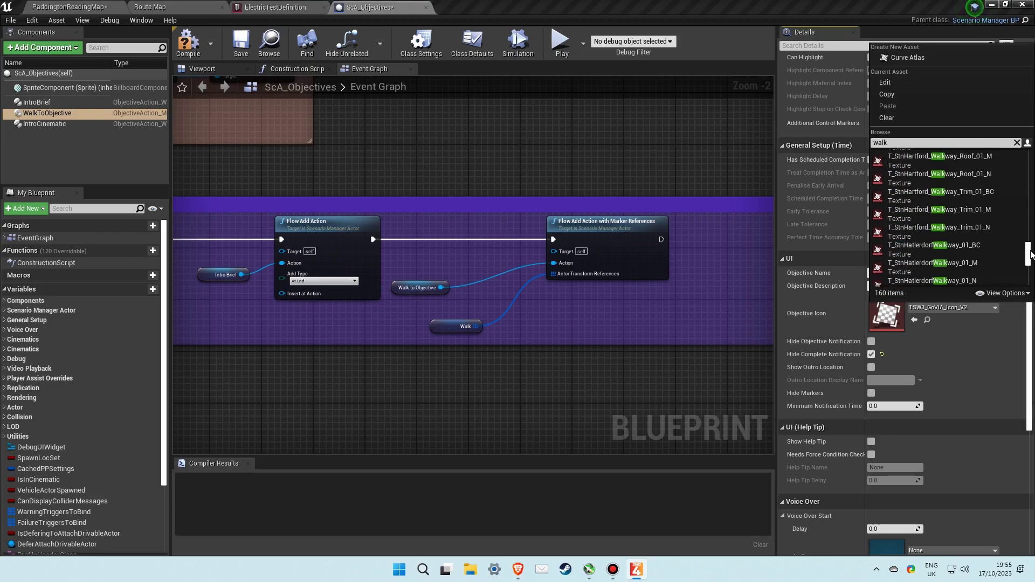
click(988, 335)
click(994, 308)
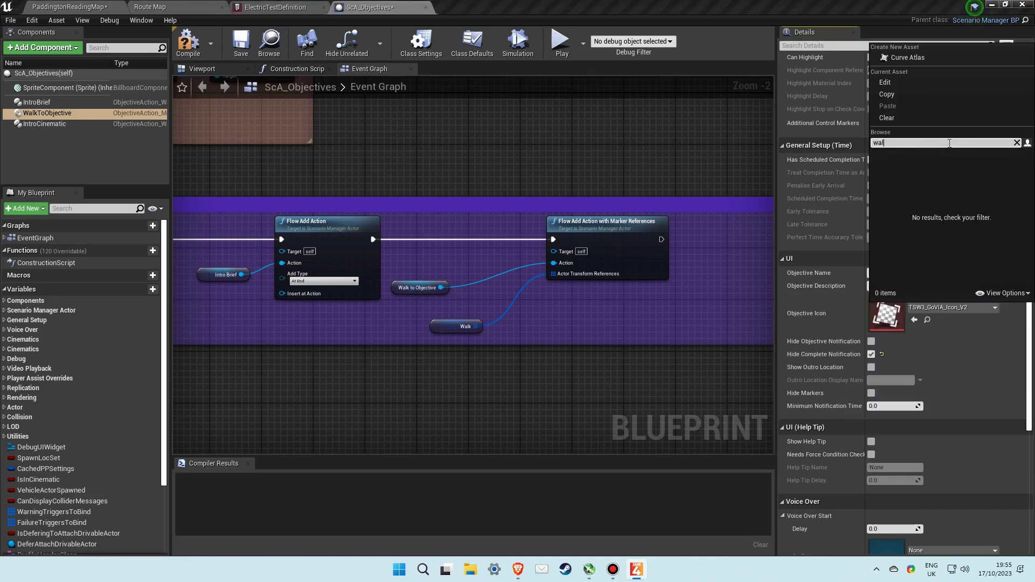
text(TSW3_W)
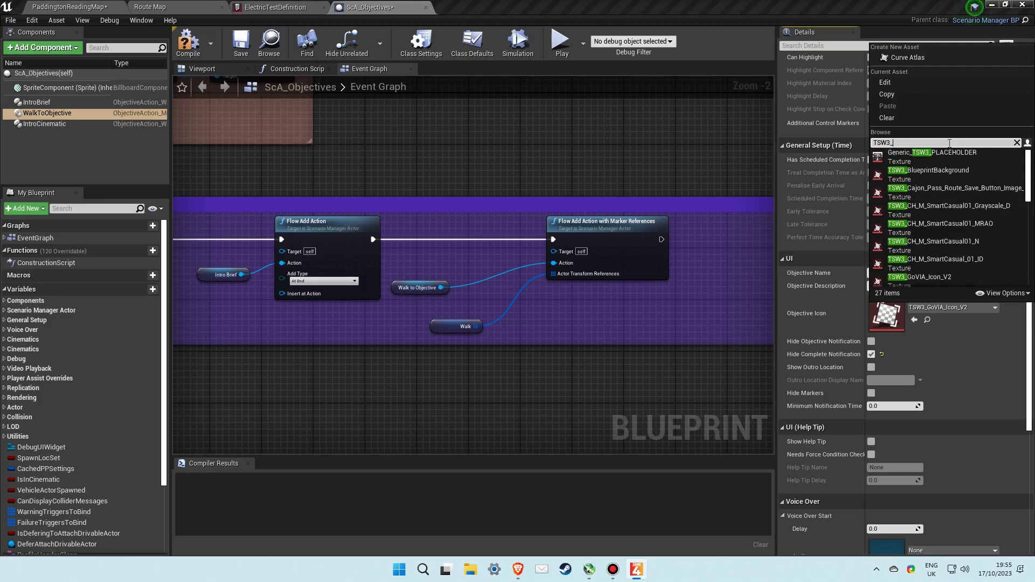
scroll(987, 220, down, 4)
scroll(986, 223, down, 5)
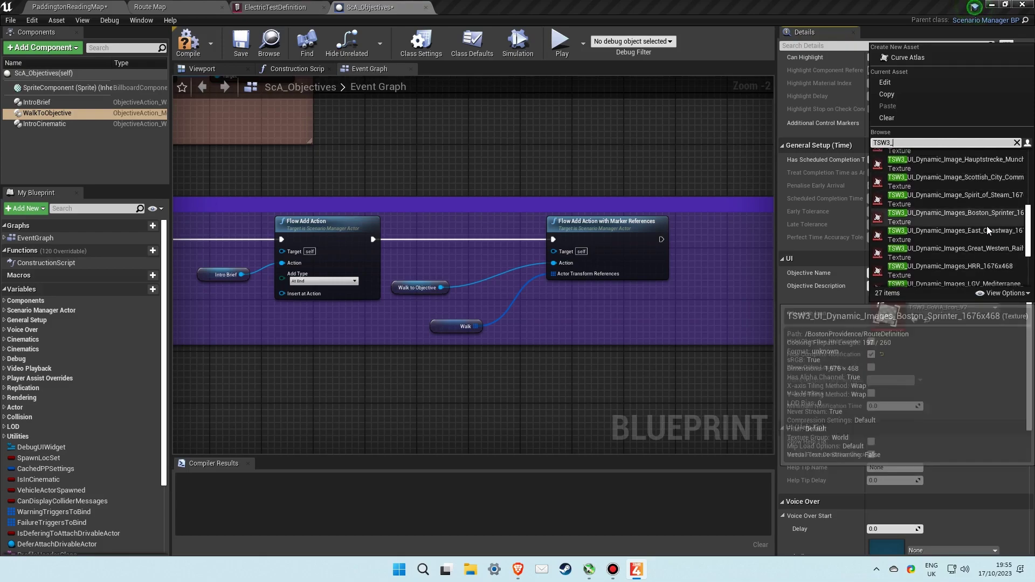
click(985, 335)
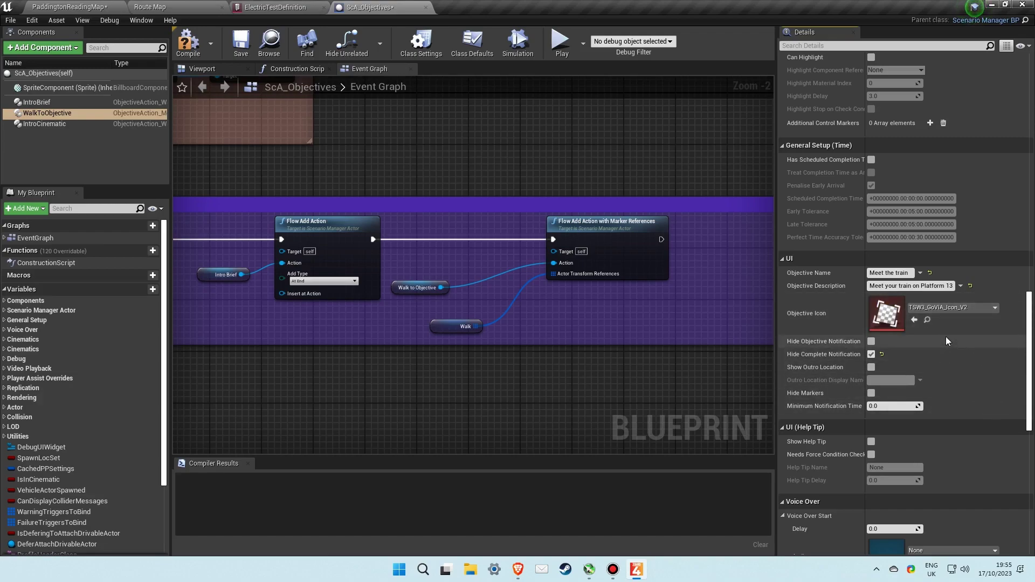
- Review WalkToObjective's remaining notification, help tip, voice over and cinematics settings
click(841, 354)
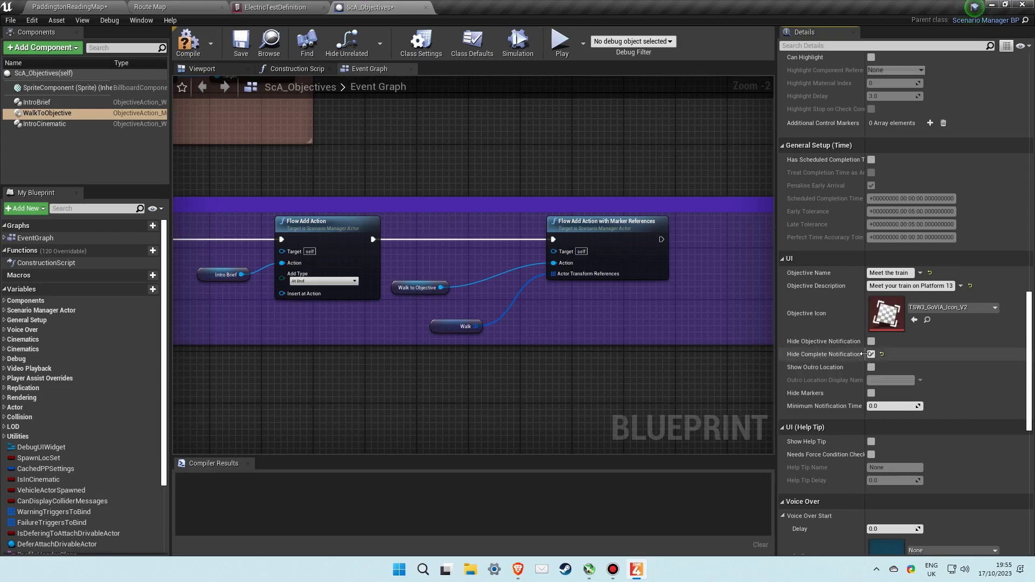
scroll(978, 348, down, 3)
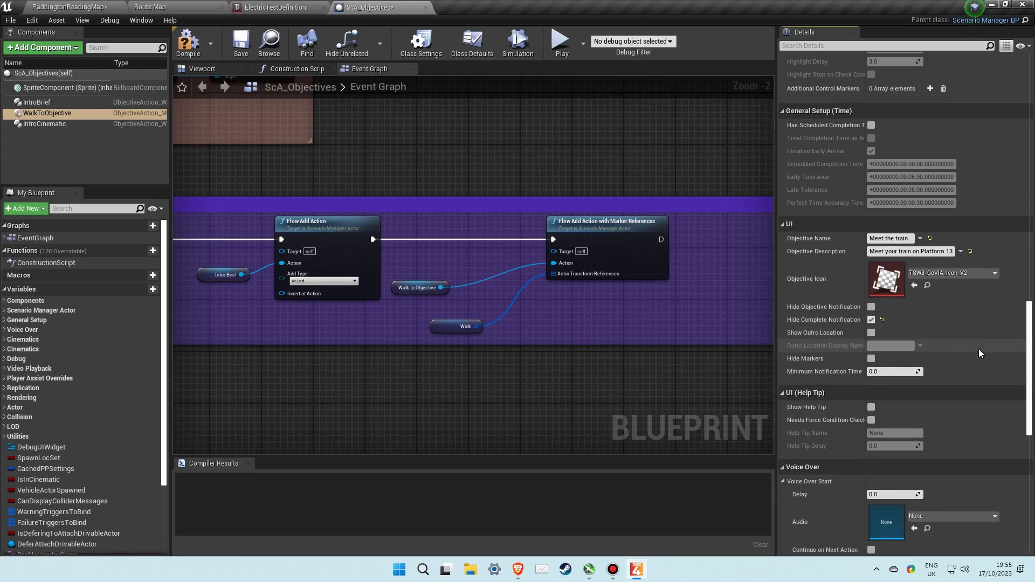
scroll(982, 345, down, 4)
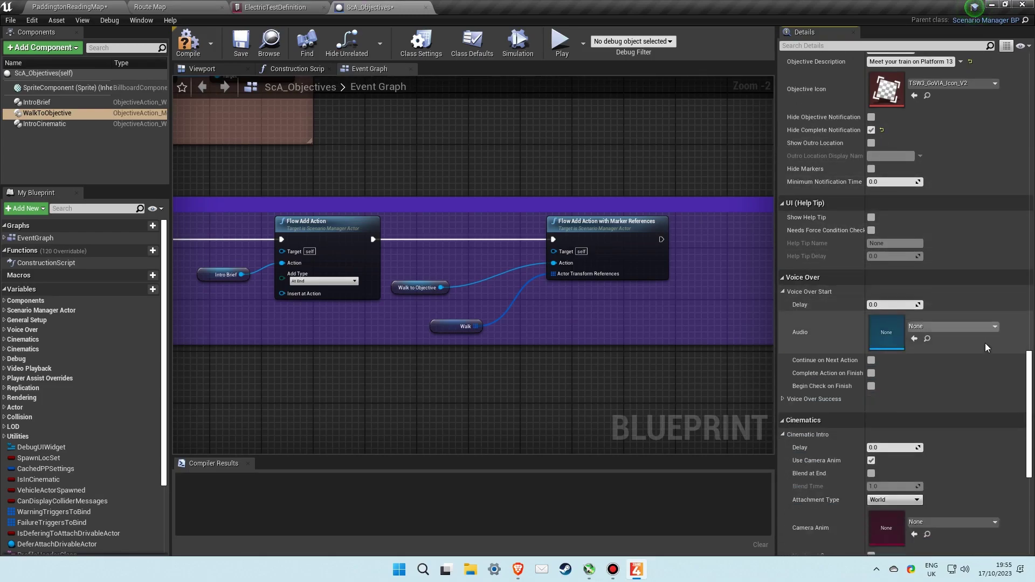
scroll(1009, 371, down, 3)
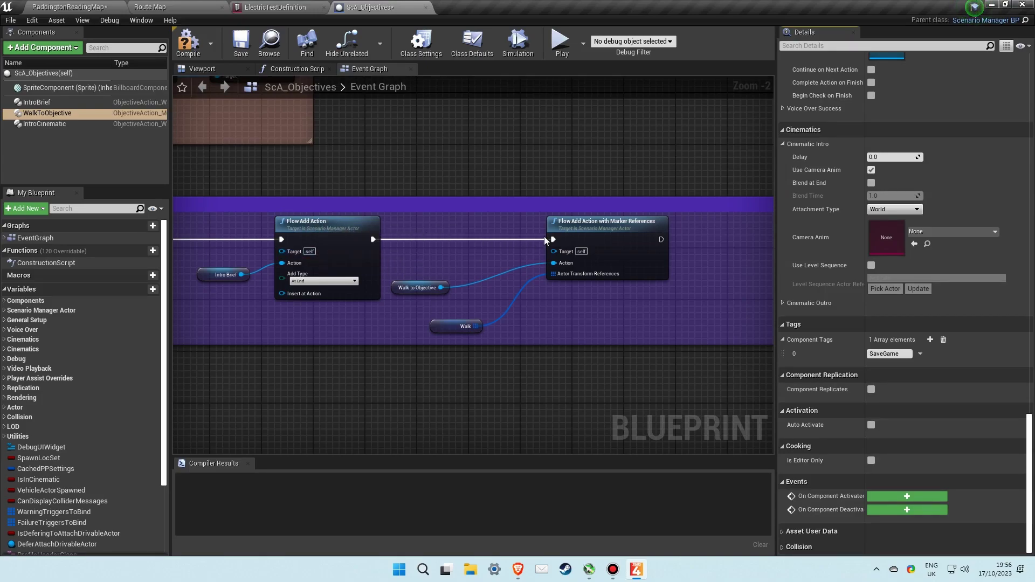
- Inspect the Flow Add Action with Marker References node and the Walk to Objective and Walk variables feeding it
click(590, 225)
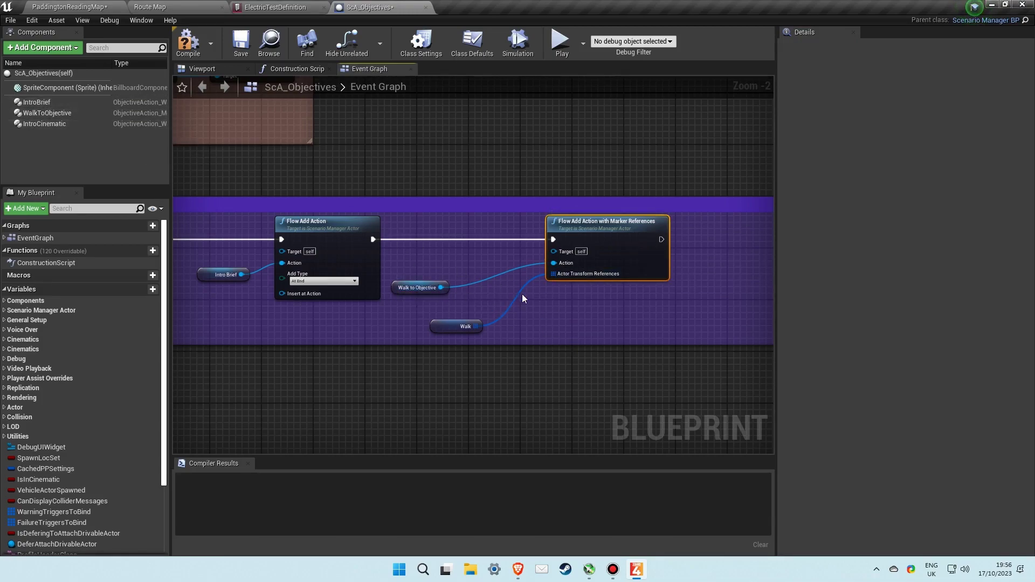
drag(409, 292, 421, 284)
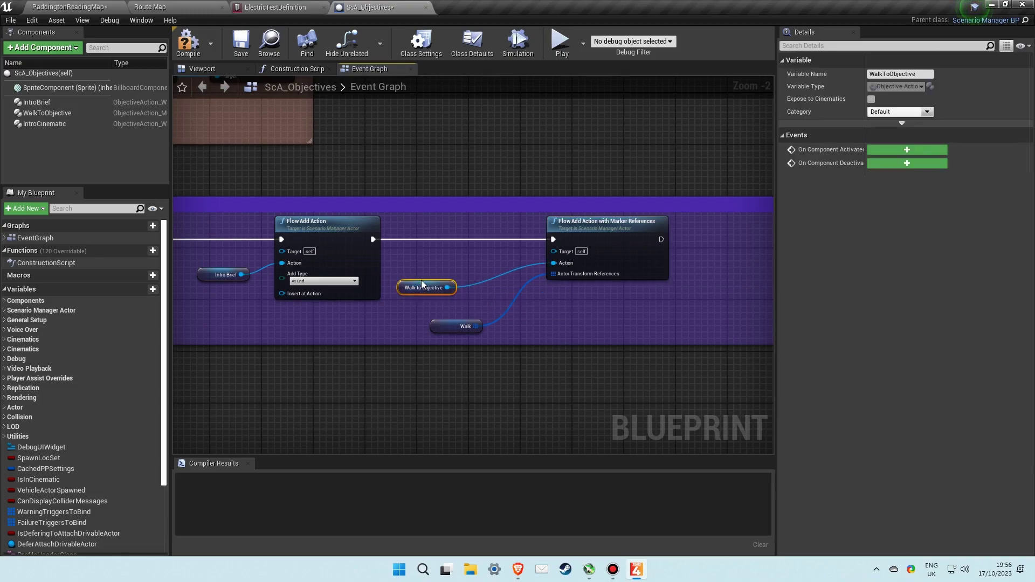
right_click(555, 274)
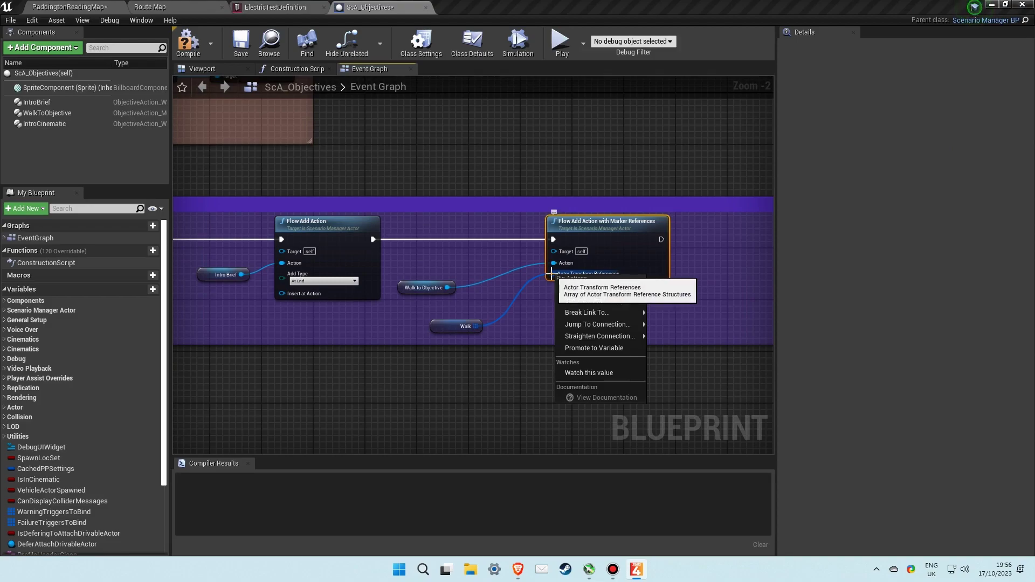
click(502, 373)
click(445, 331)
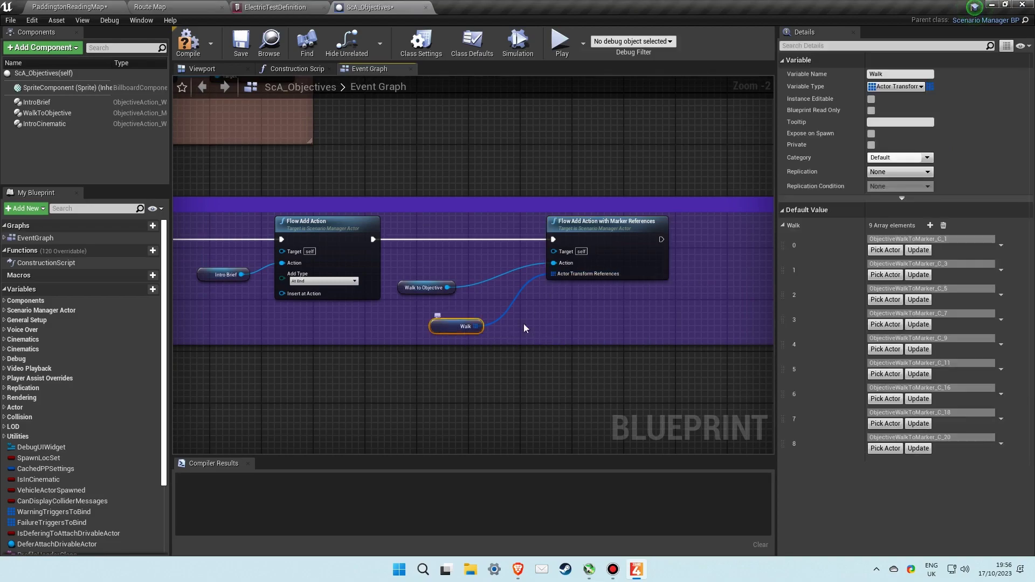
right_click(552, 274)
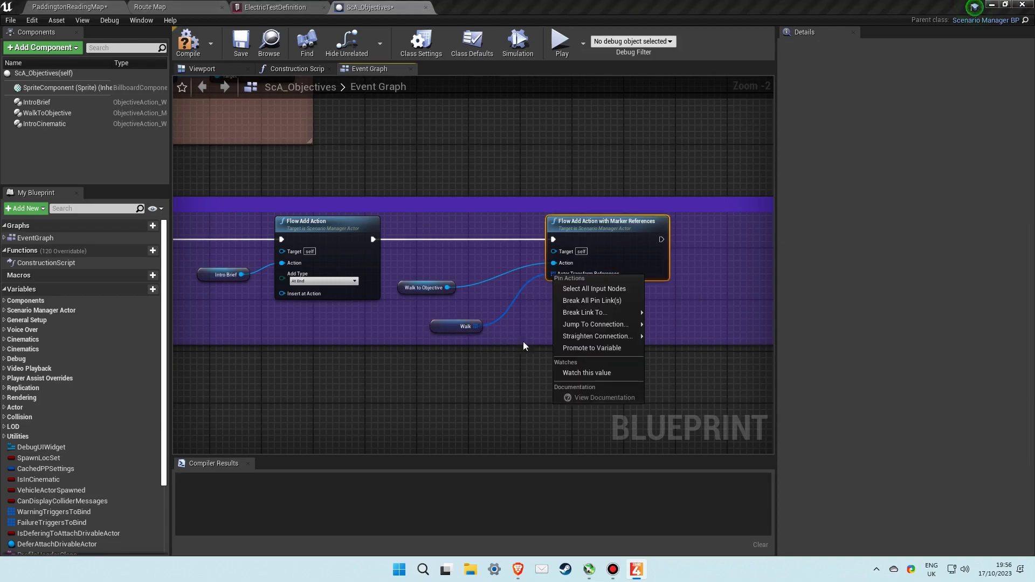
click(522, 355)
- Disconnect Walk from the Actor Transform References input, promote that input to a new variable, and place its node below the function
alt+click(507, 310)
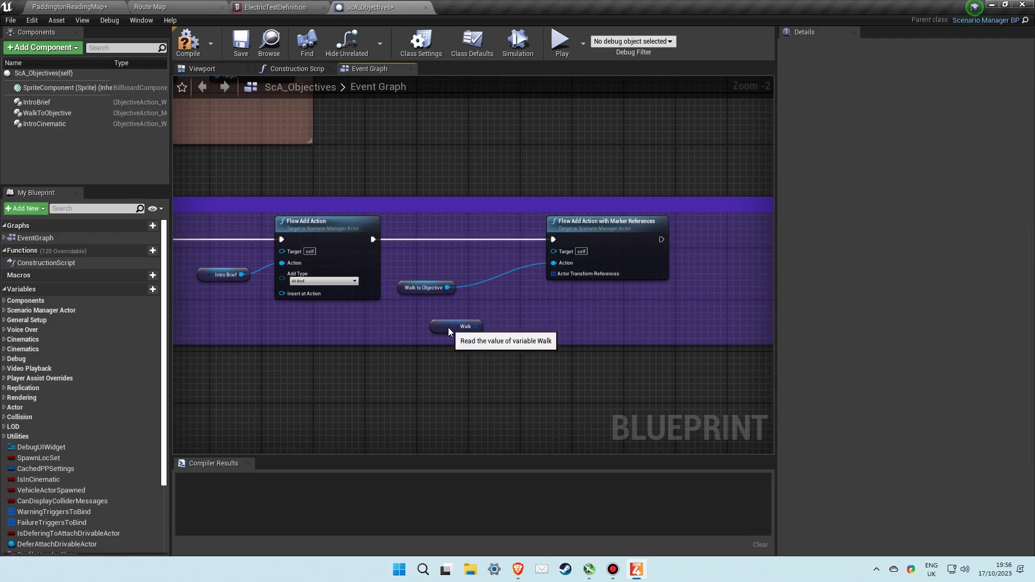
click(448, 327)
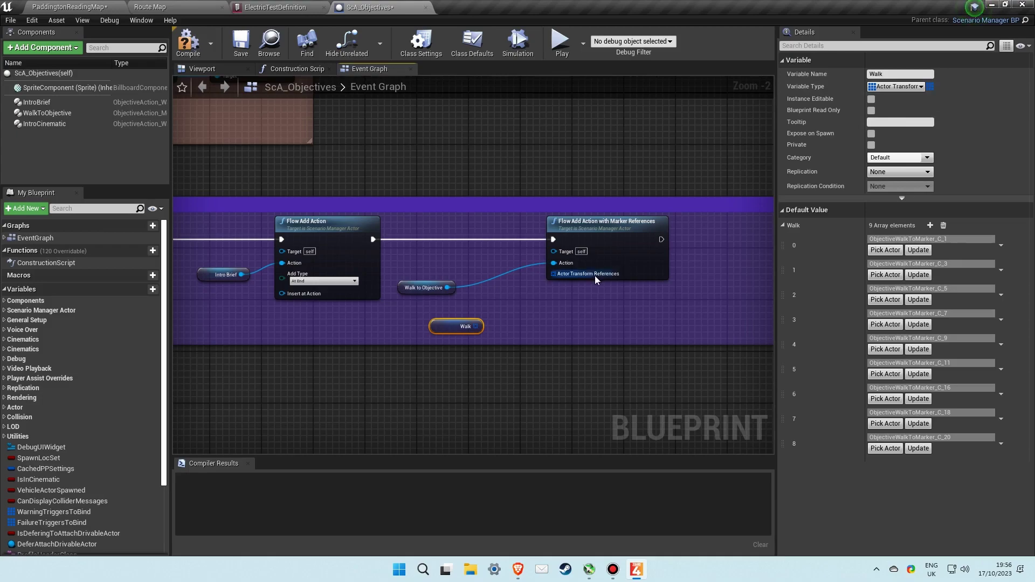
right_click(555, 274)
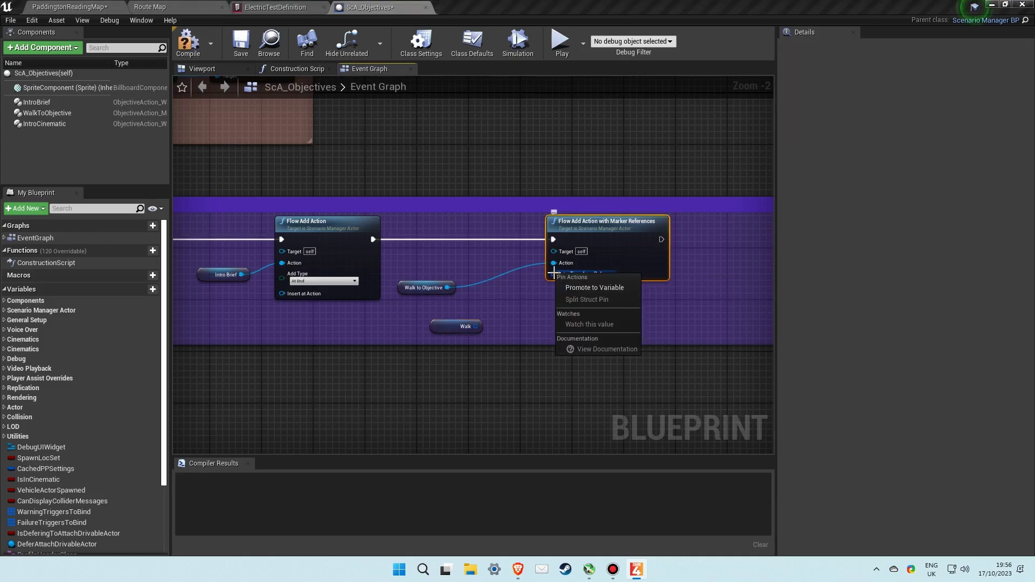
click(599, 289)
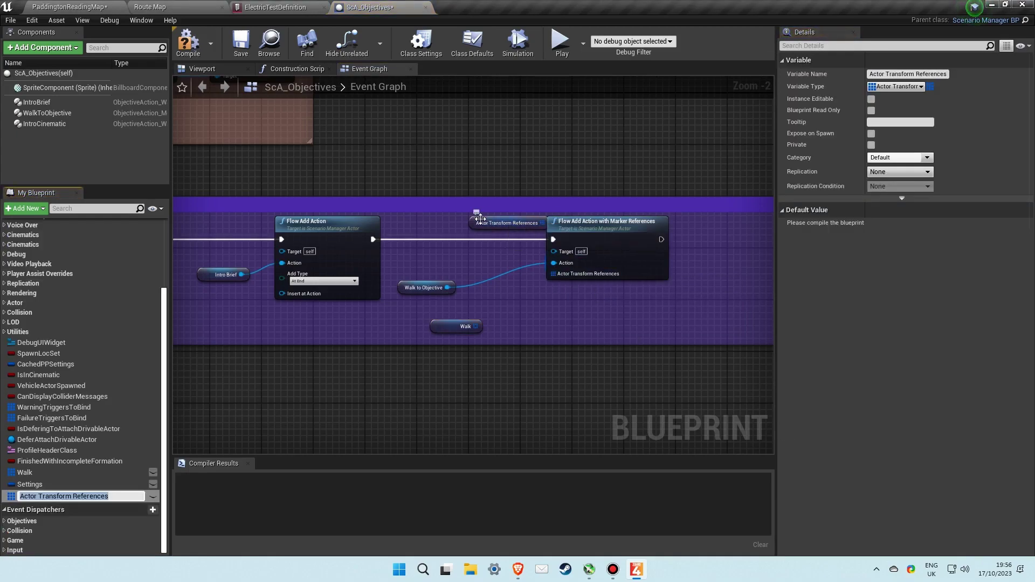
drag(484, 217, 484, 308)
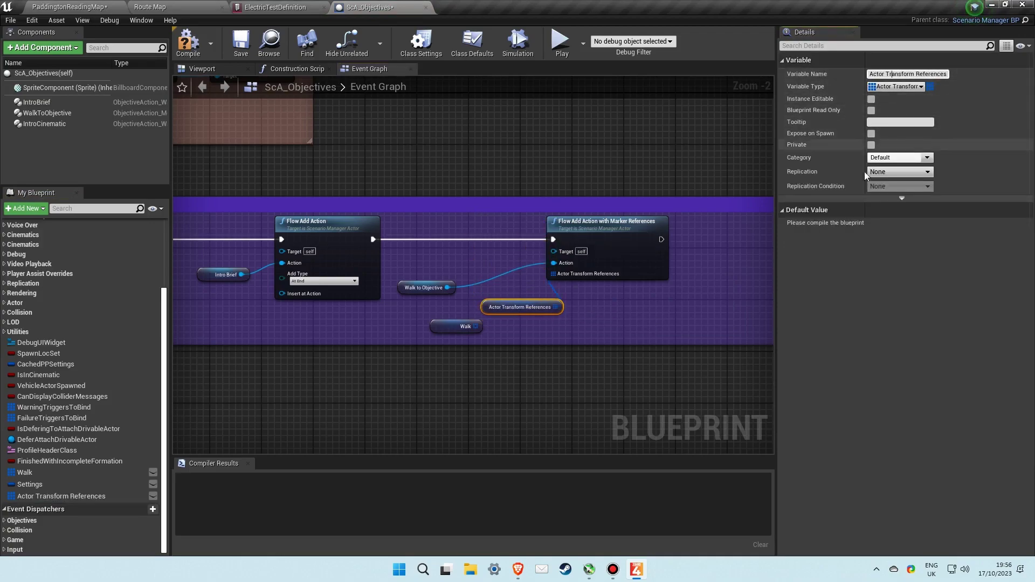
- Delete the Actor Transform References variable node and reconnect Walk to the Actor Transform References input
click(455, 326)
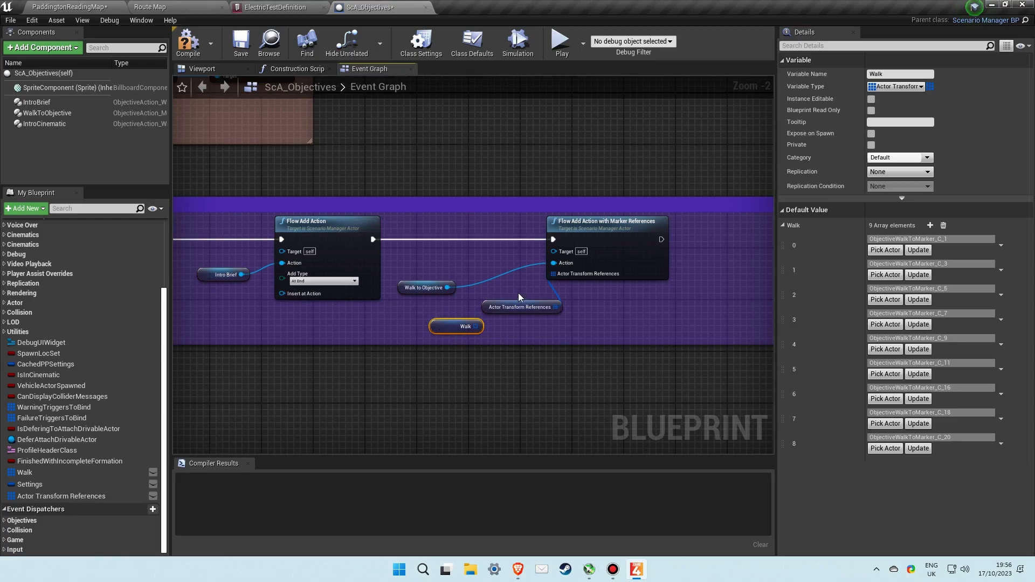
click(505, 305)
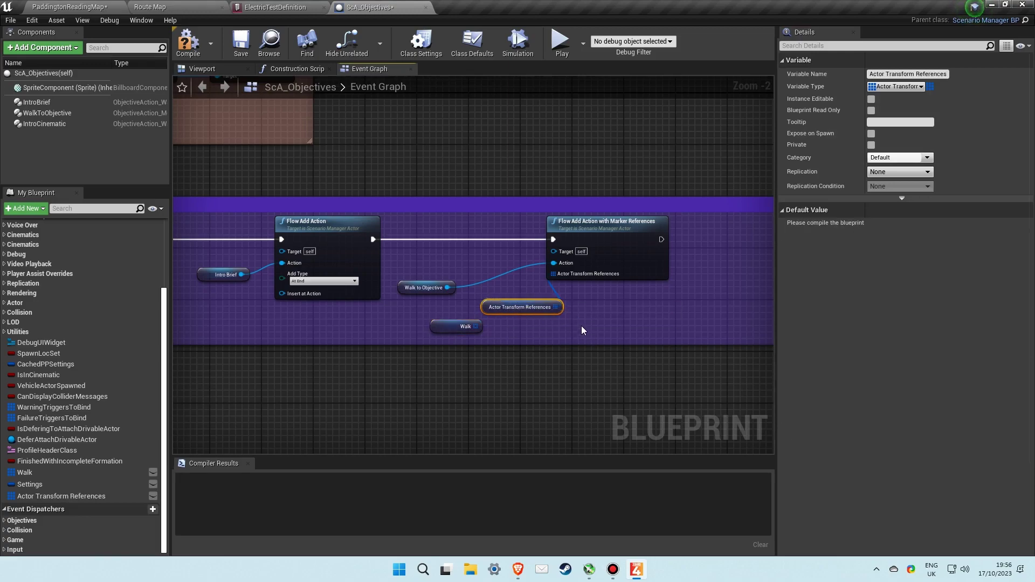
key(Delete)
drag(476, 326, 553, 275)
- Pick the walk-to marker in front of the escalators in PaddingtonReadingMap as Walk array element 0, and compile ScA_Objectives
click(467, 324)
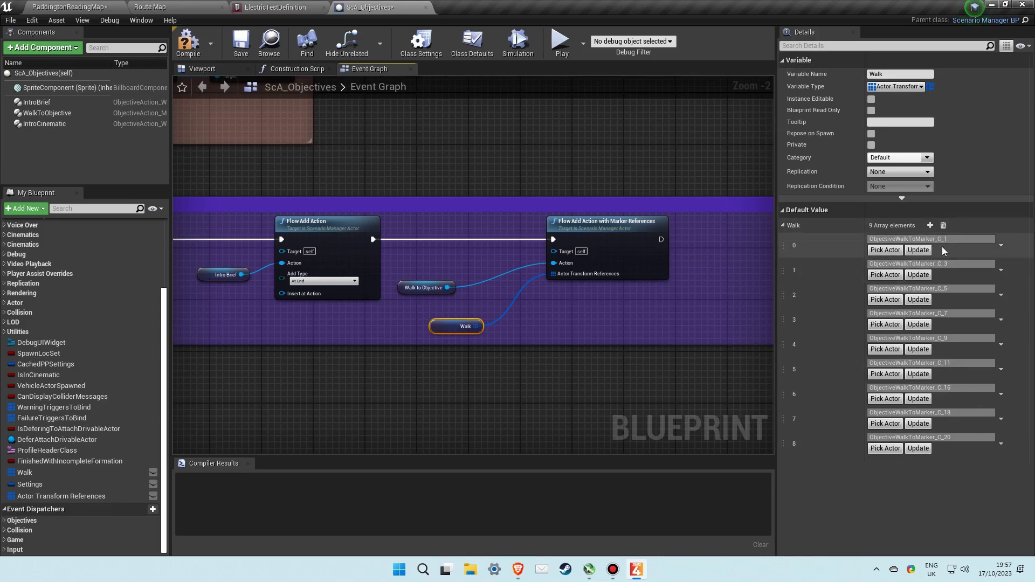
click(885, 250)
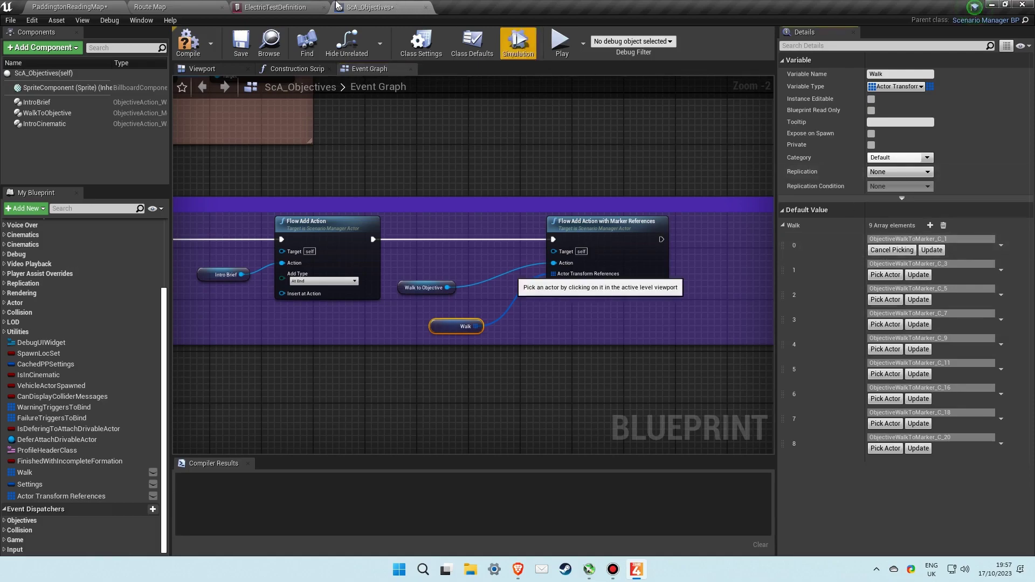
click(90, 10)
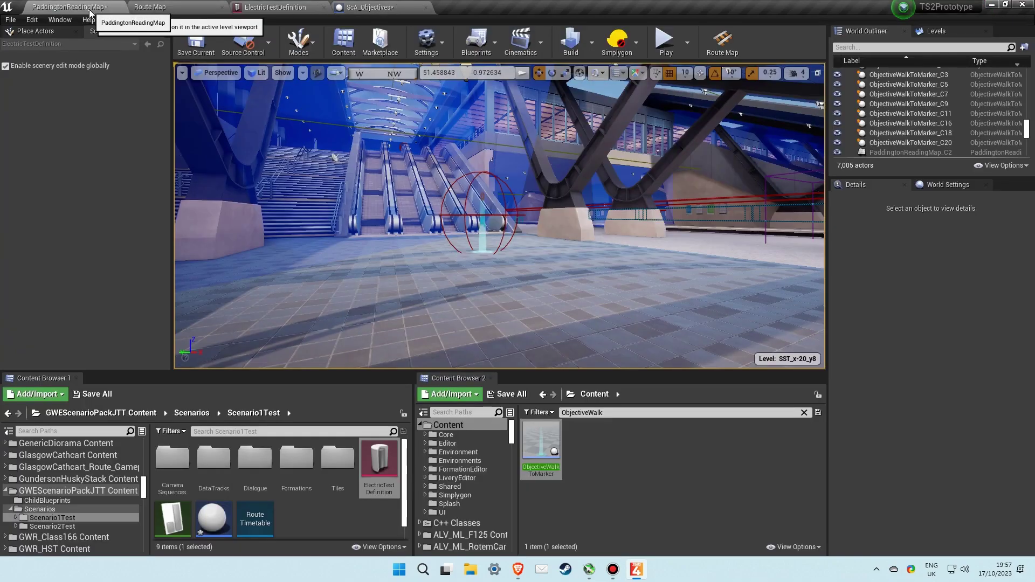
click(483, 243)
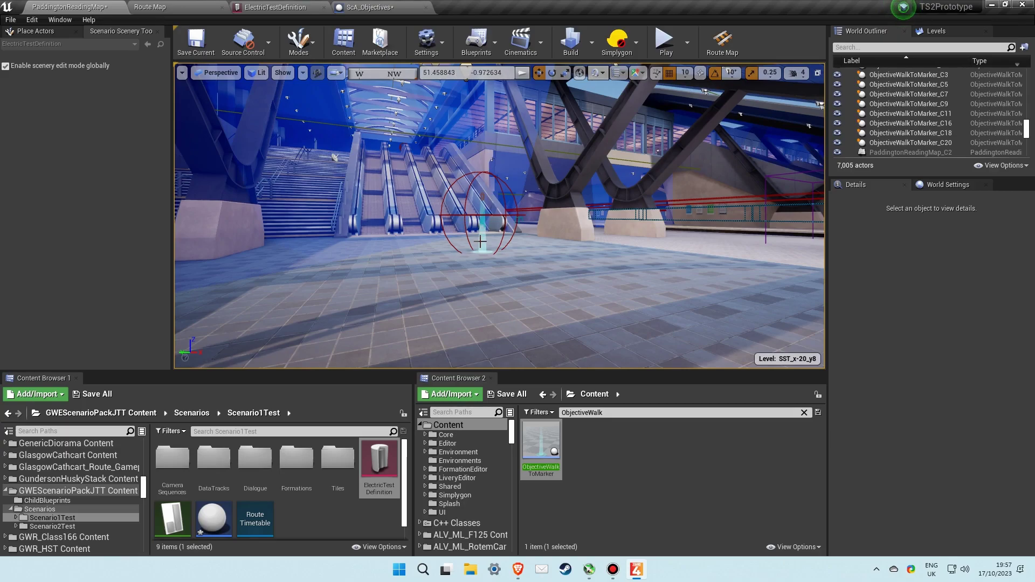
click(393, 8)
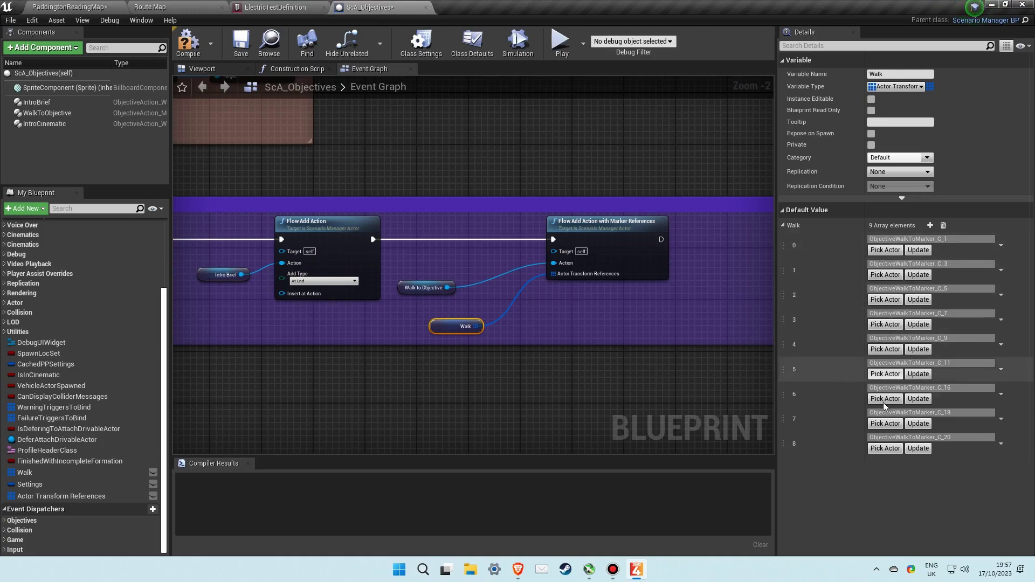
click(188, 43)
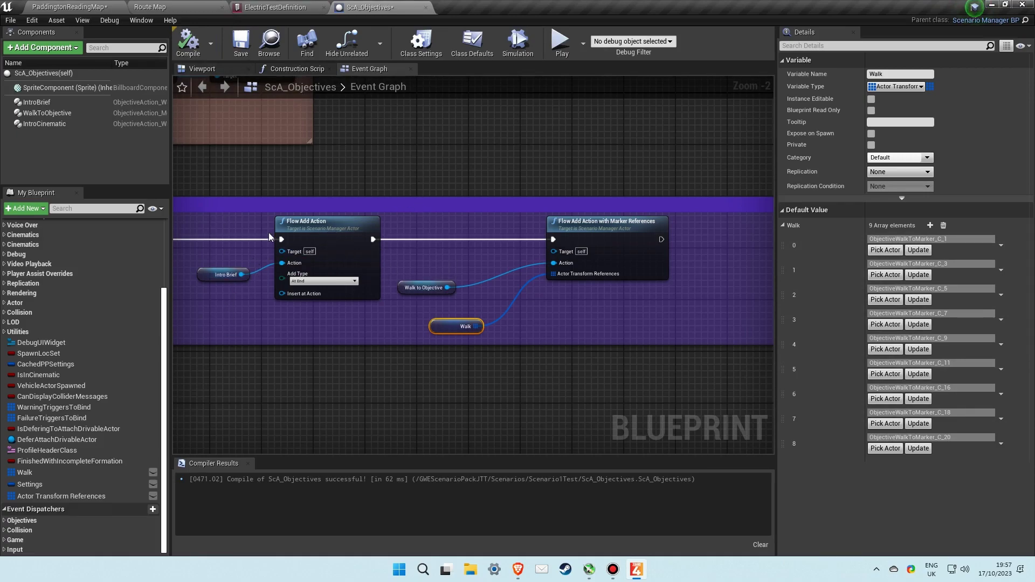
- Save PaddingtonReadingMap and start a full-screen play test of the Electric Trials scenario
right_drag(393, 183, 511, 168)
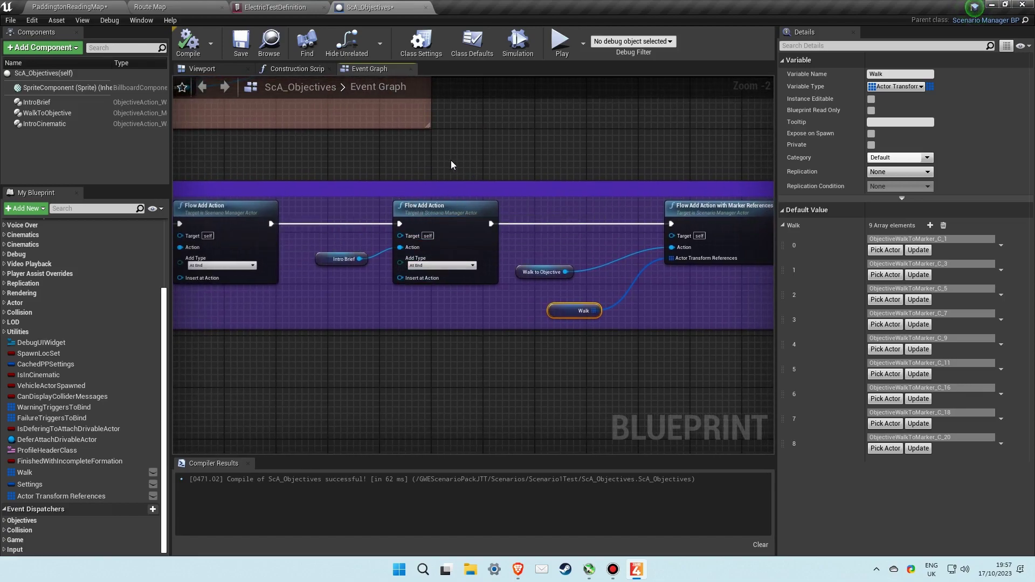
click(74, 6)
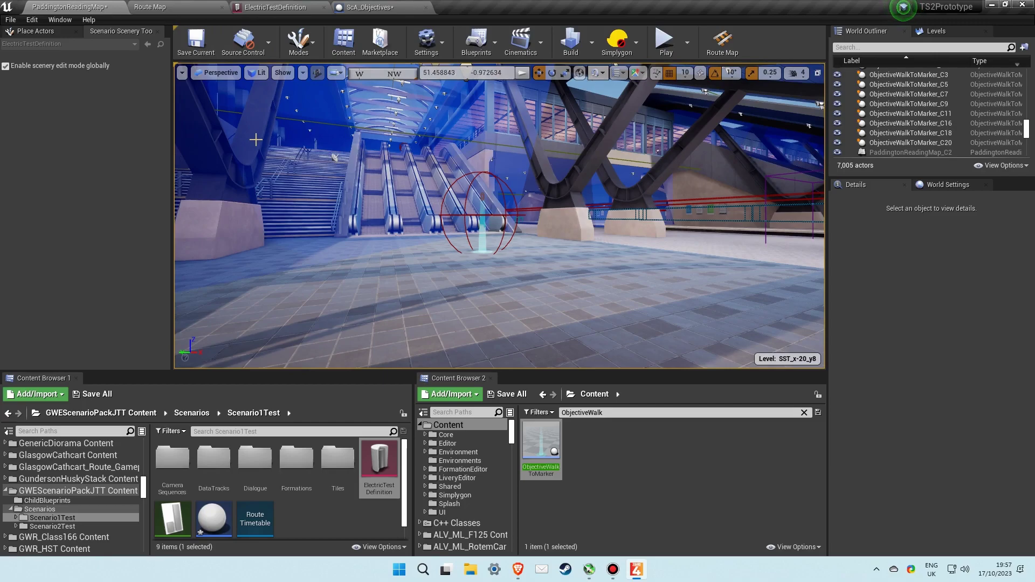
click(200, 46)
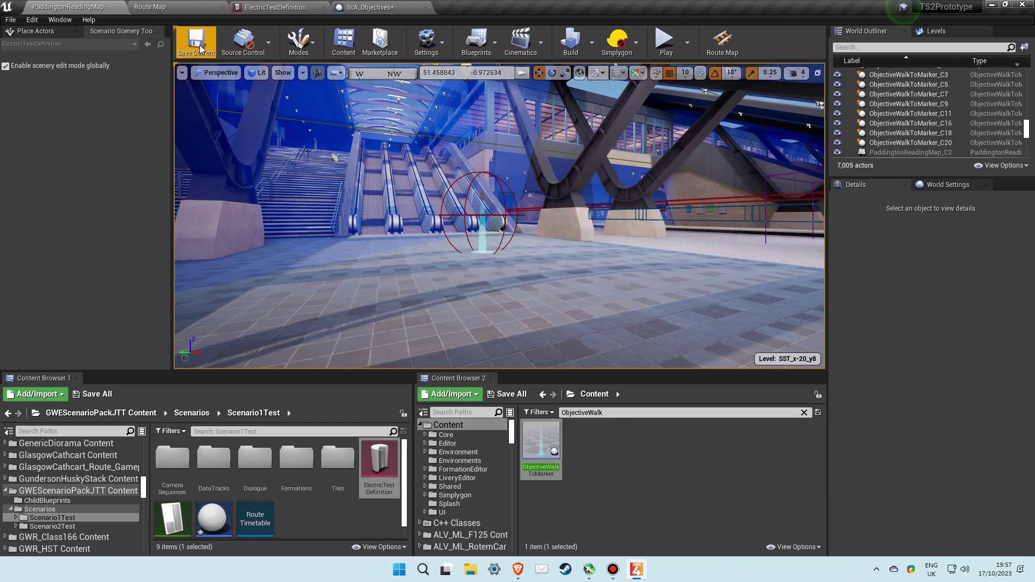
click(665, 43)
click(592, 311)
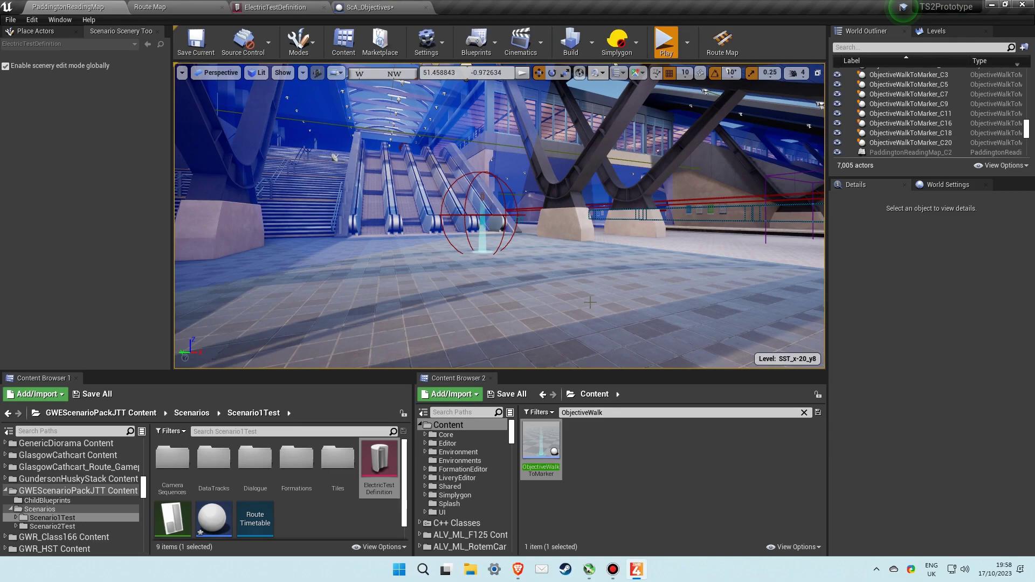
key(alt+p)
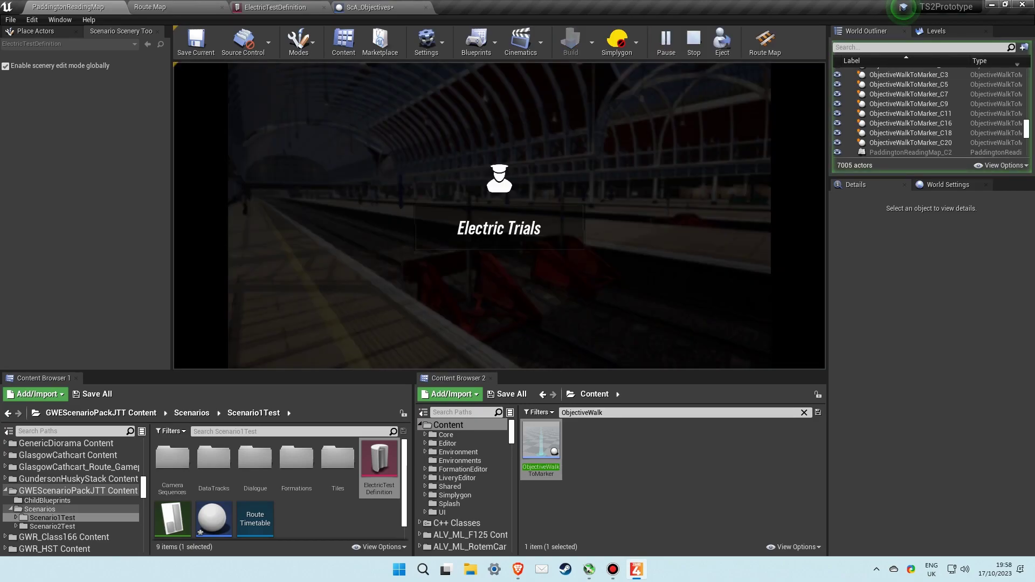
key(F11)
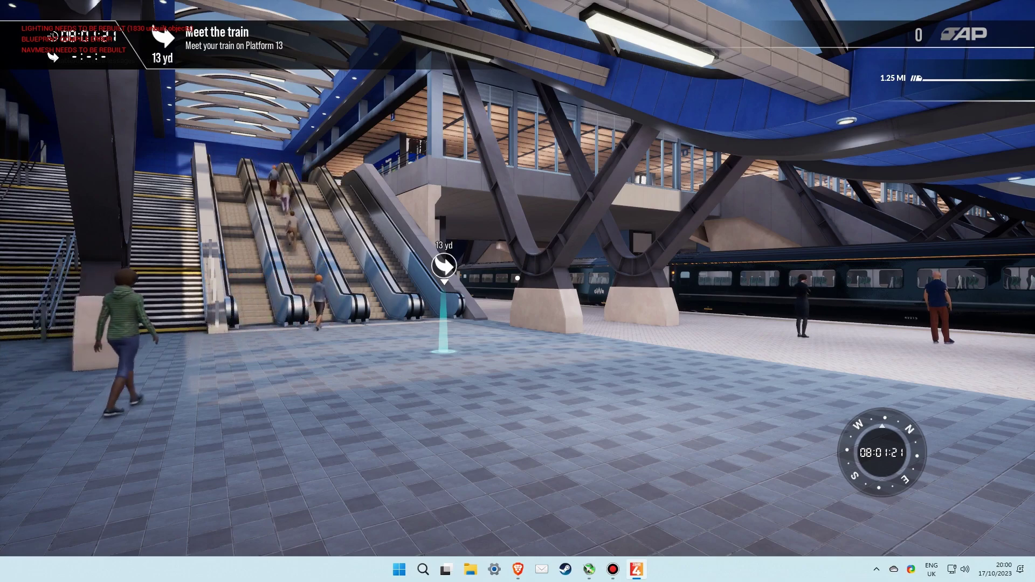
- Follow the walk-to markers up the escalators, across the upper concourse and back down to the platform in the play test
click(517, 279)
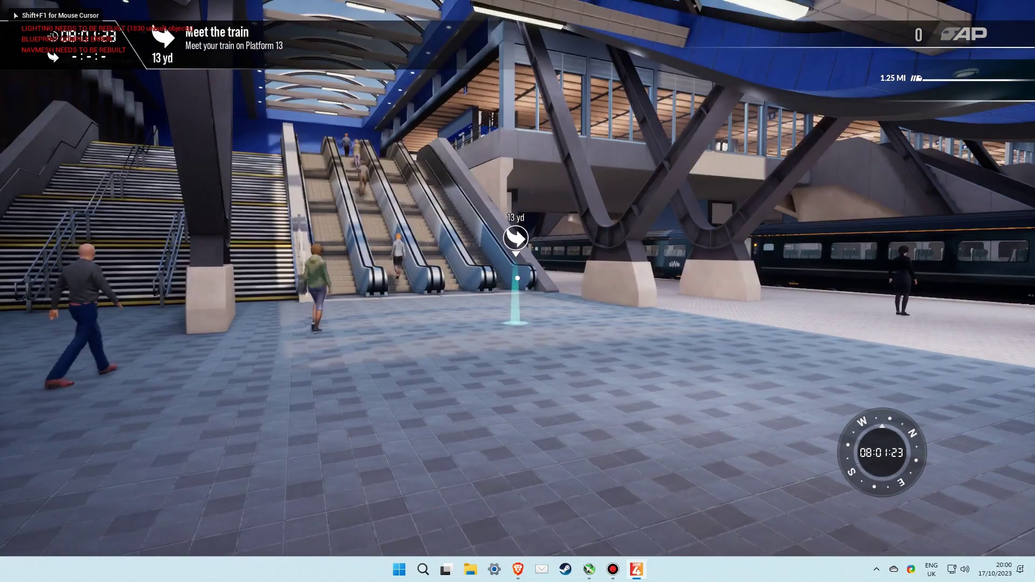
key(w)
key(w)
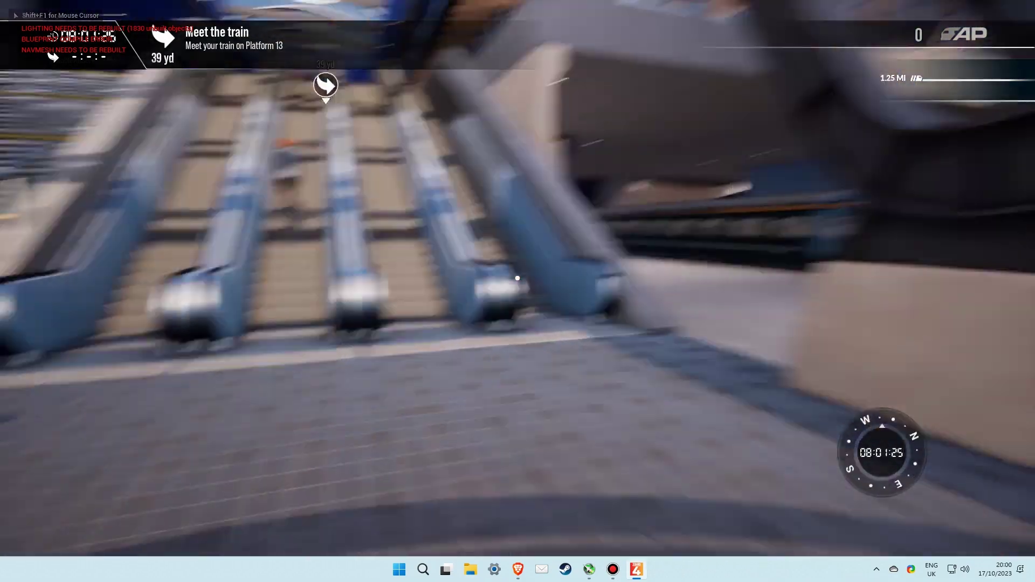
key(w)
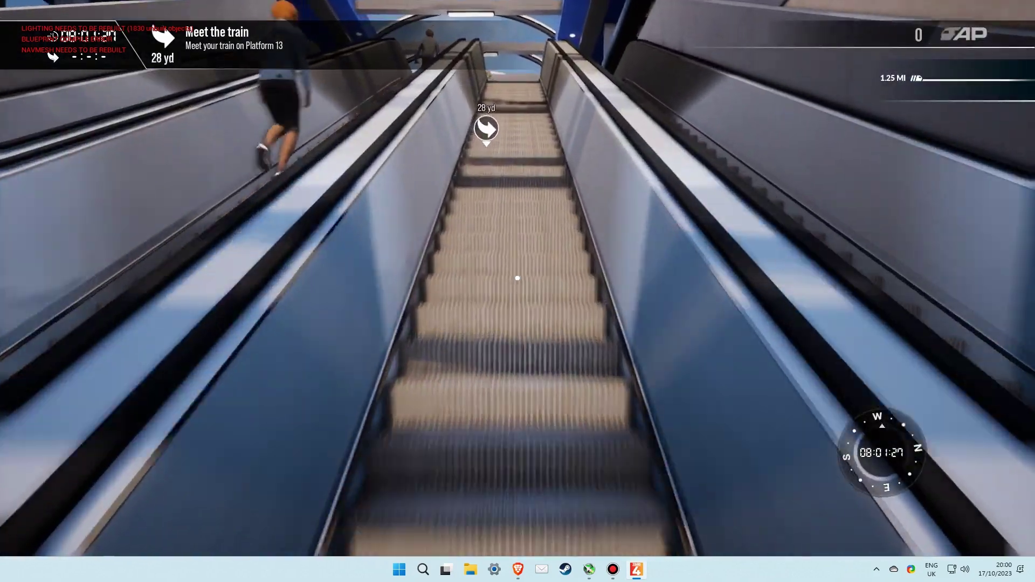
key(w)
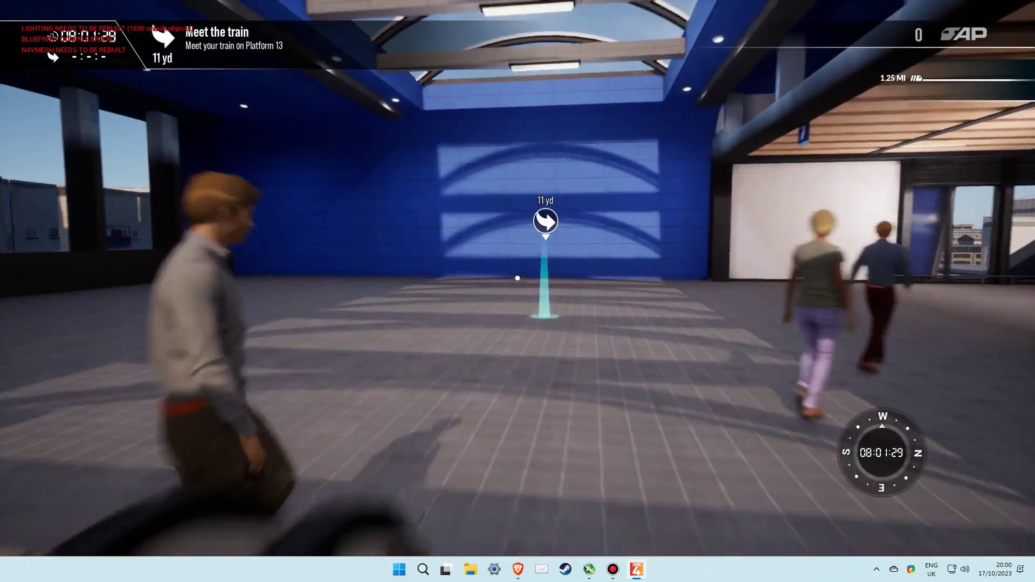
key(w)
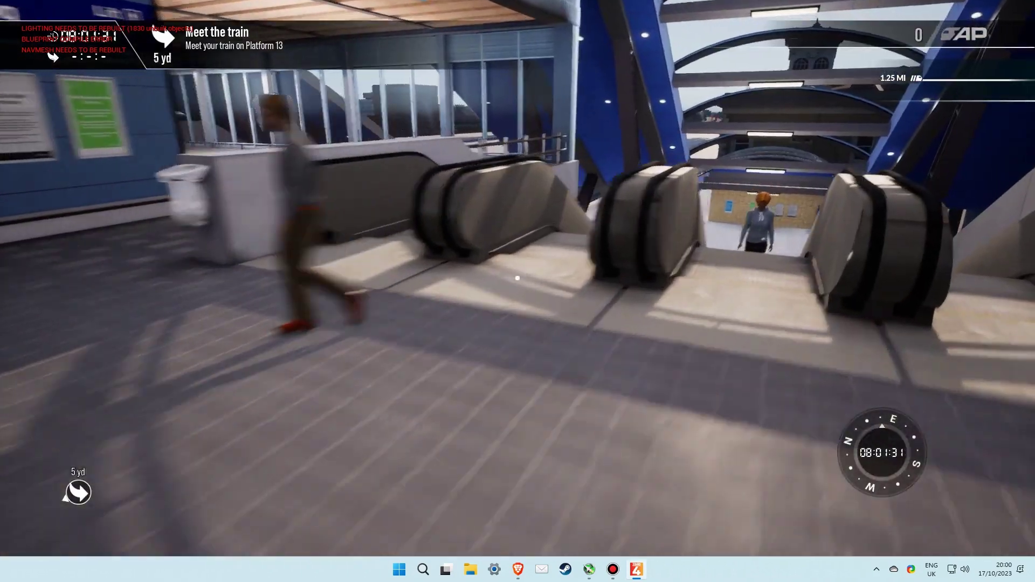
key(w)
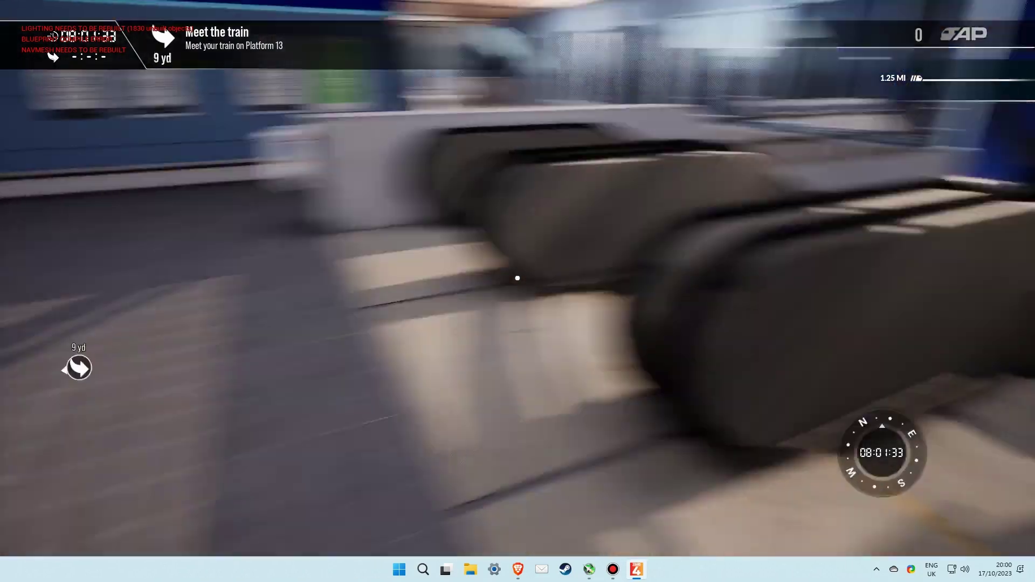
key(w)
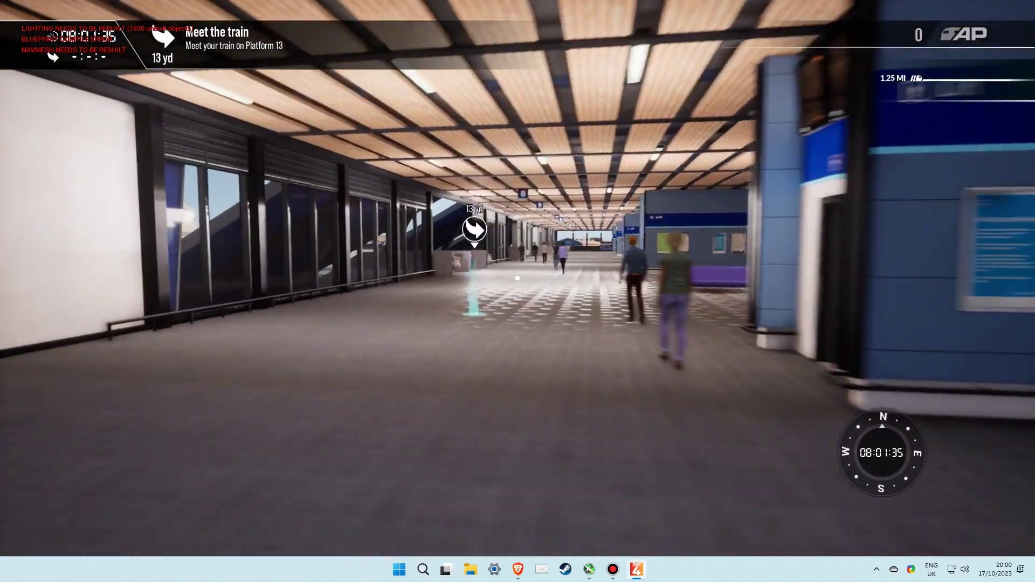
key(w)
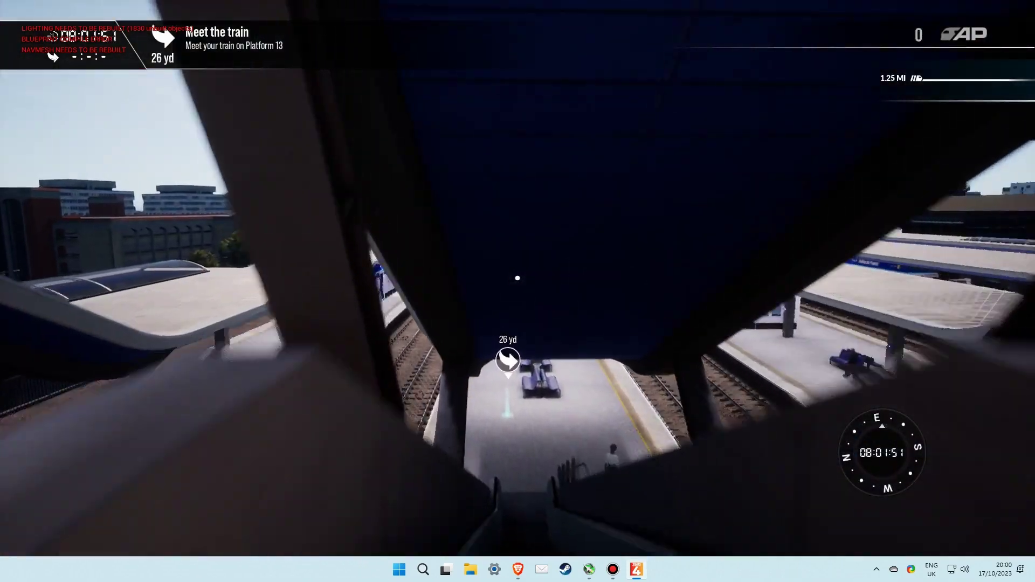
key(w)
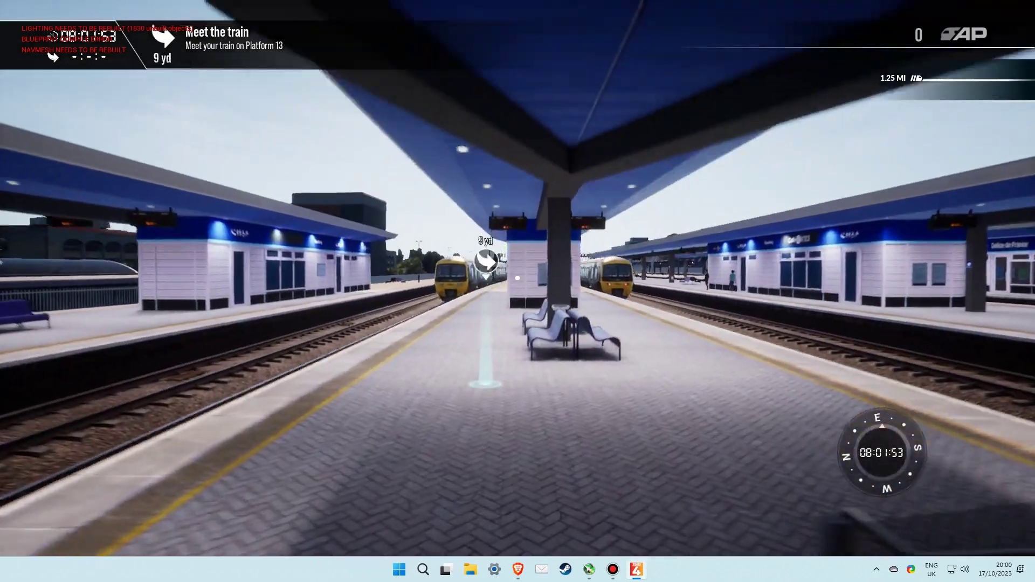
- Follow the remaining walk-to markers along the platform to the waiting train to complete the Meet the train objective
key(w)
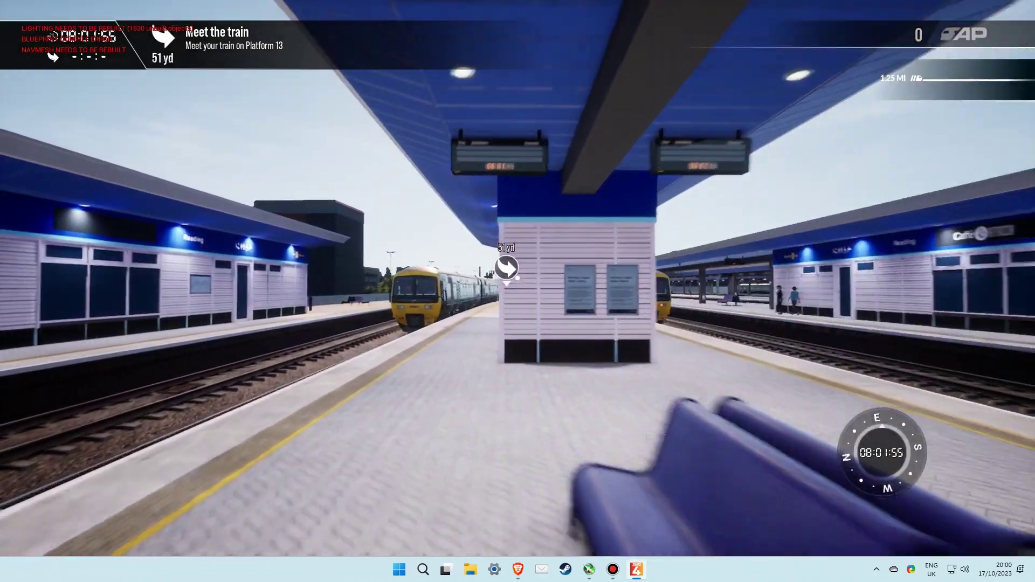
key(w)
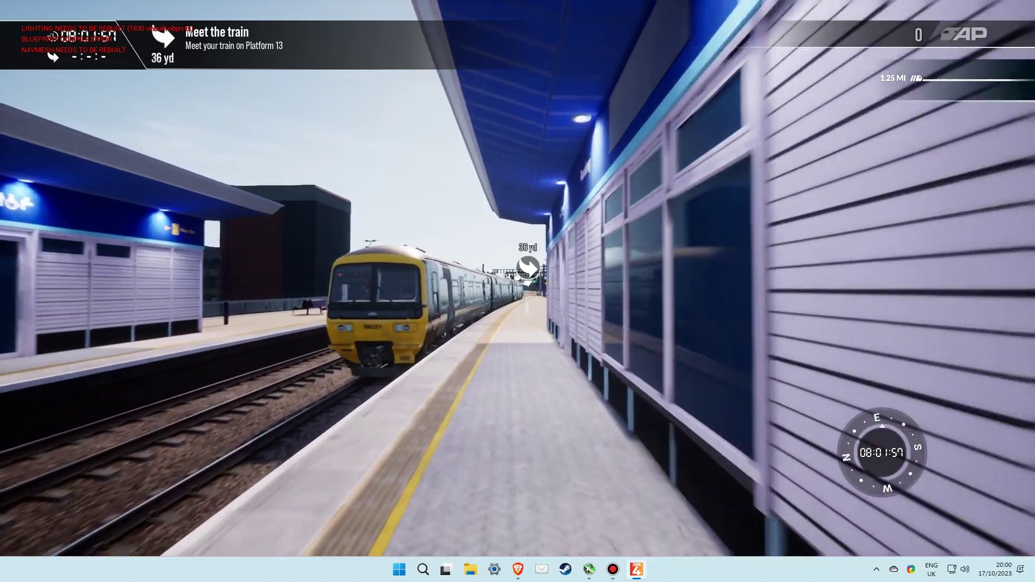
key(w)
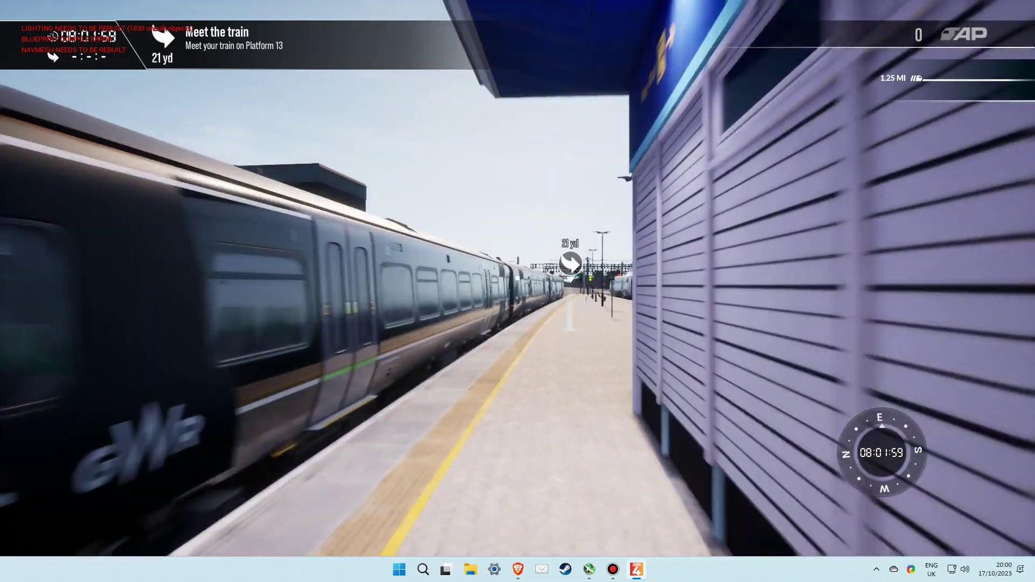
key(w)
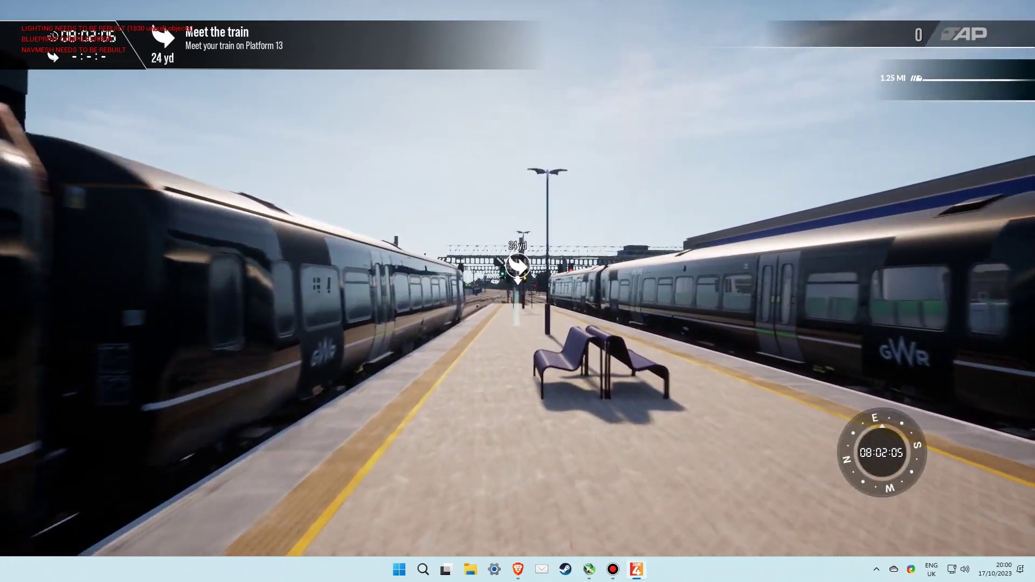
key(w)
key(w)
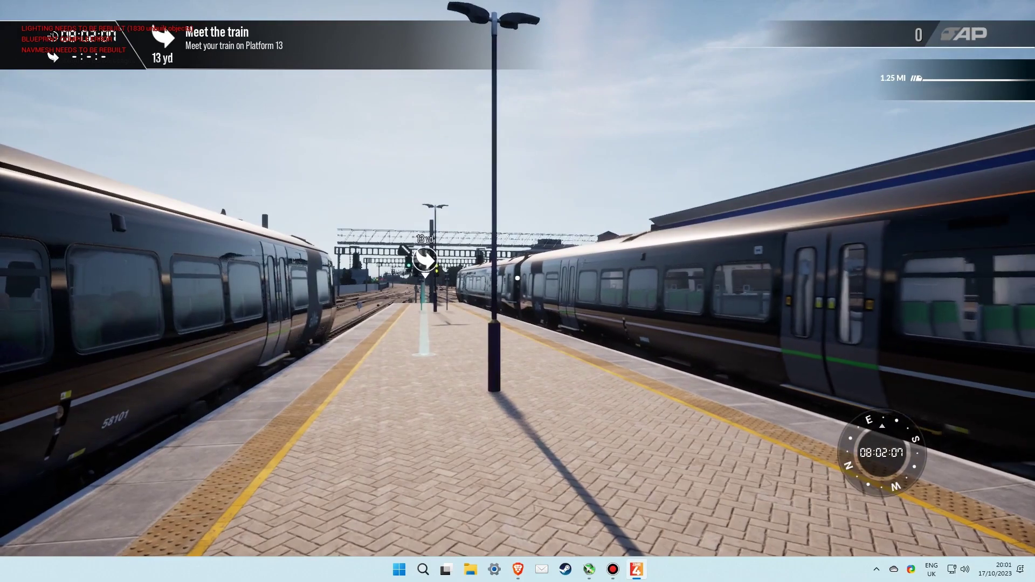
key(w)
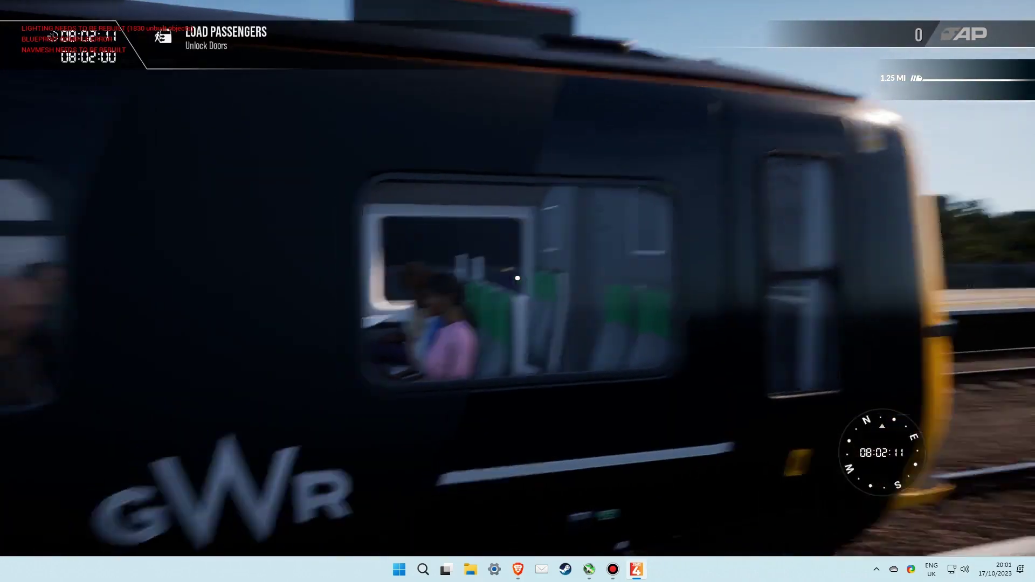
- Board the train's driving cab through its side door and take the driver's seat
key(w)
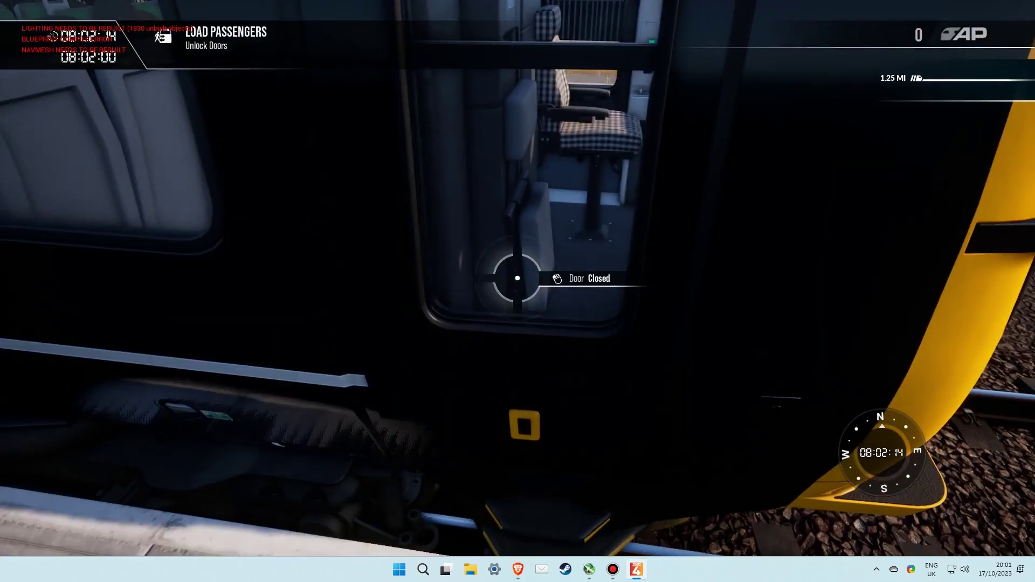
click(517, 278)
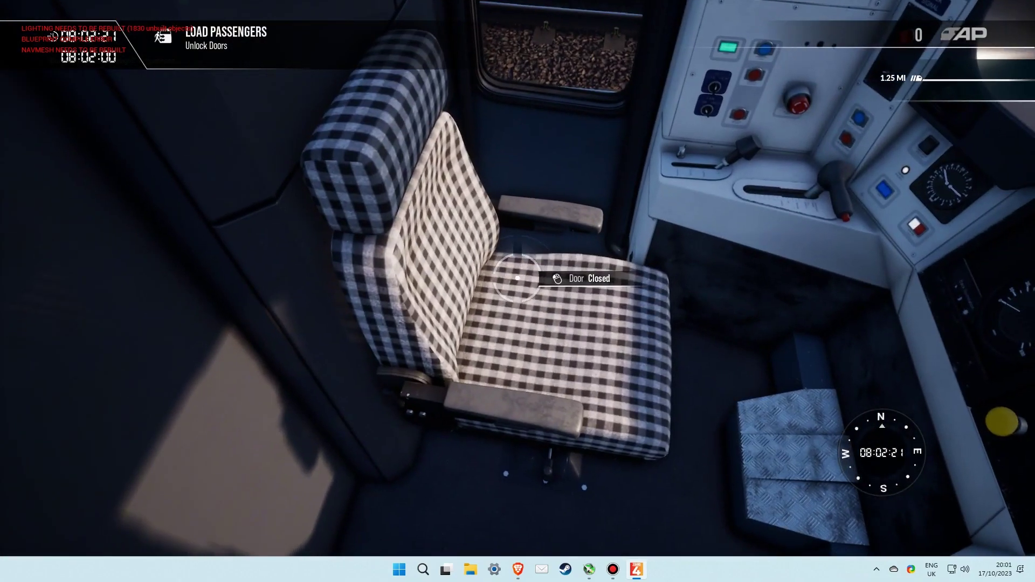
key(e)
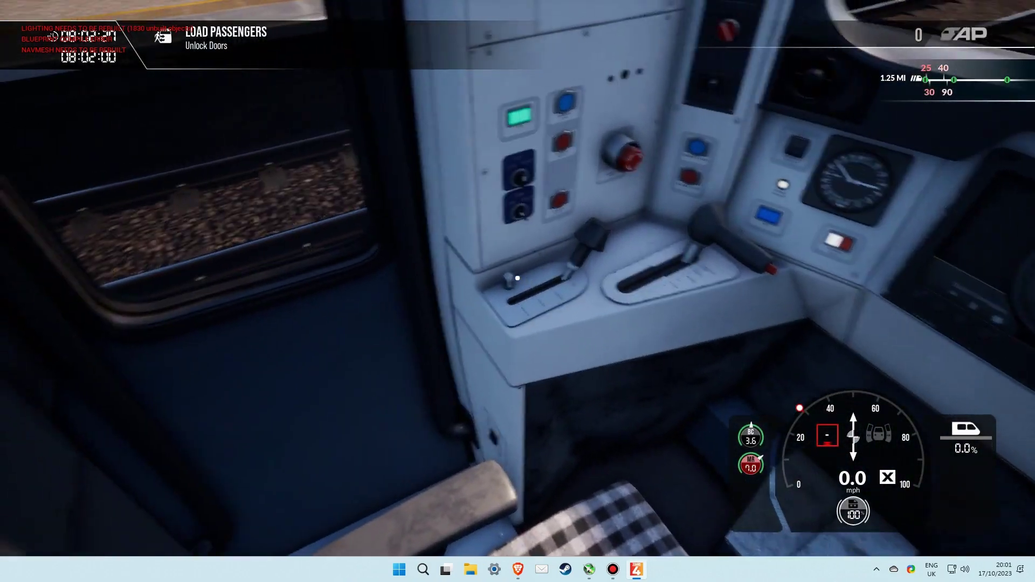
- Activate the cab controls on the driver's desk and operate Train Door Release for the Load Passengers objective
click(518, 278)
drag(517, 278, 492, 270)
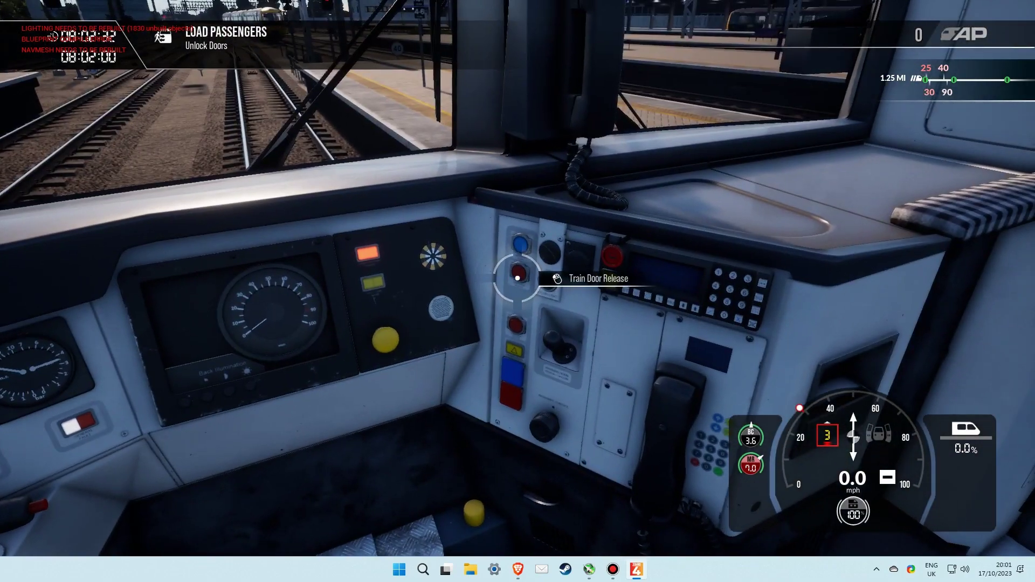
click(517, 278)
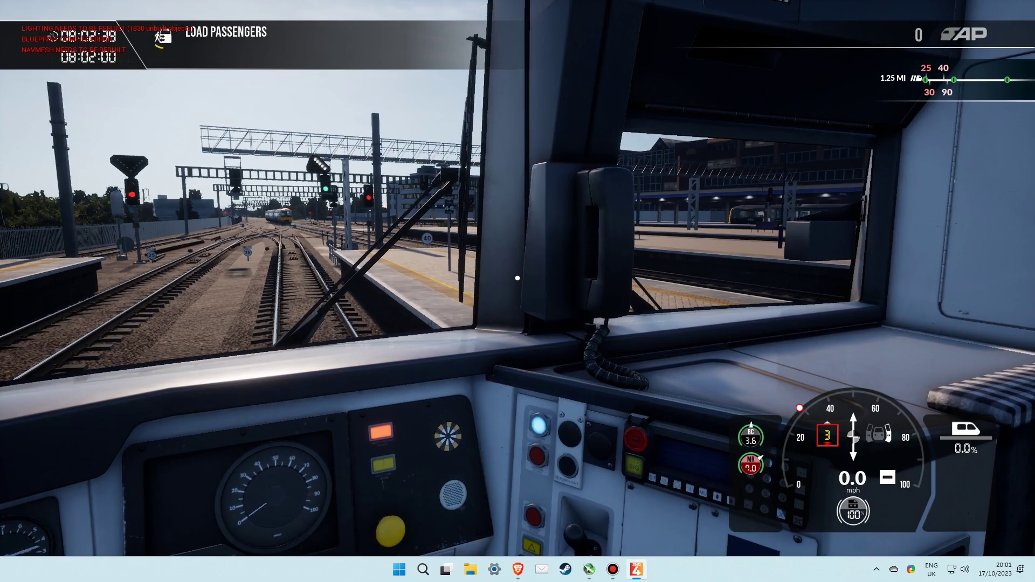
- Stop the play test and return to the beginning of the Play Intro Brief Voiceover & Lead Player to Platform section in ScA_Objectives
key(F11)
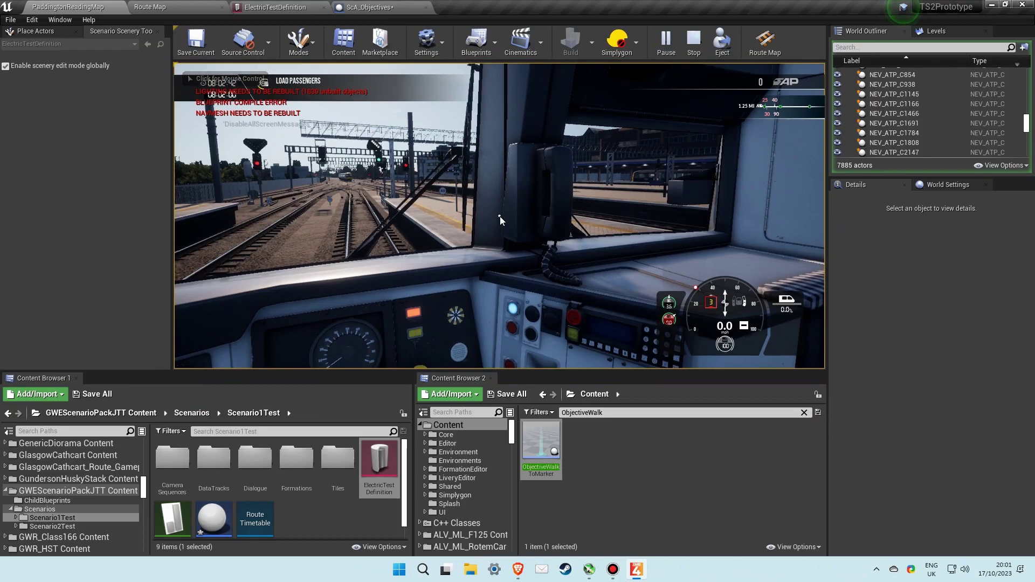
key(Escape)
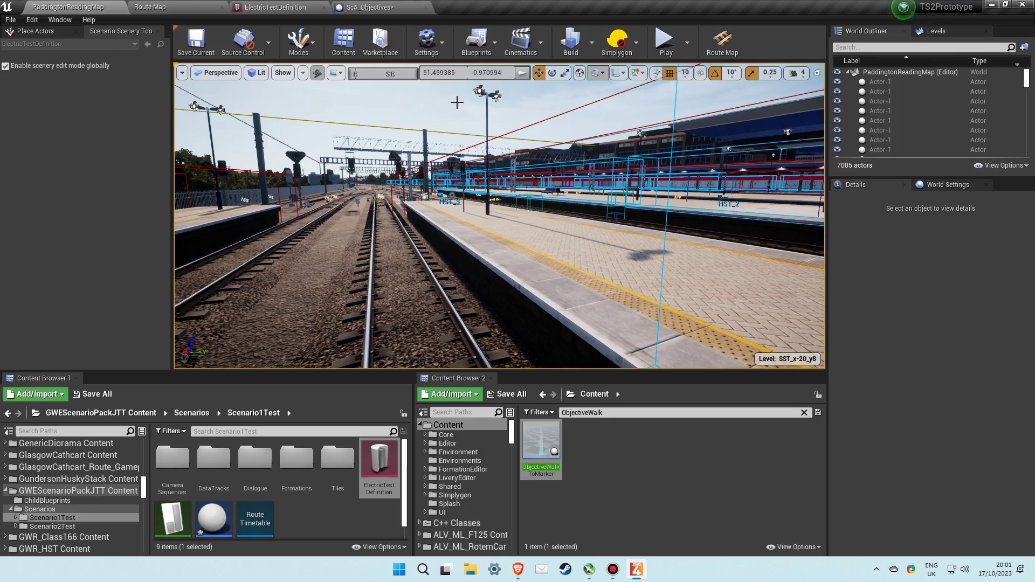
click(410, 12)
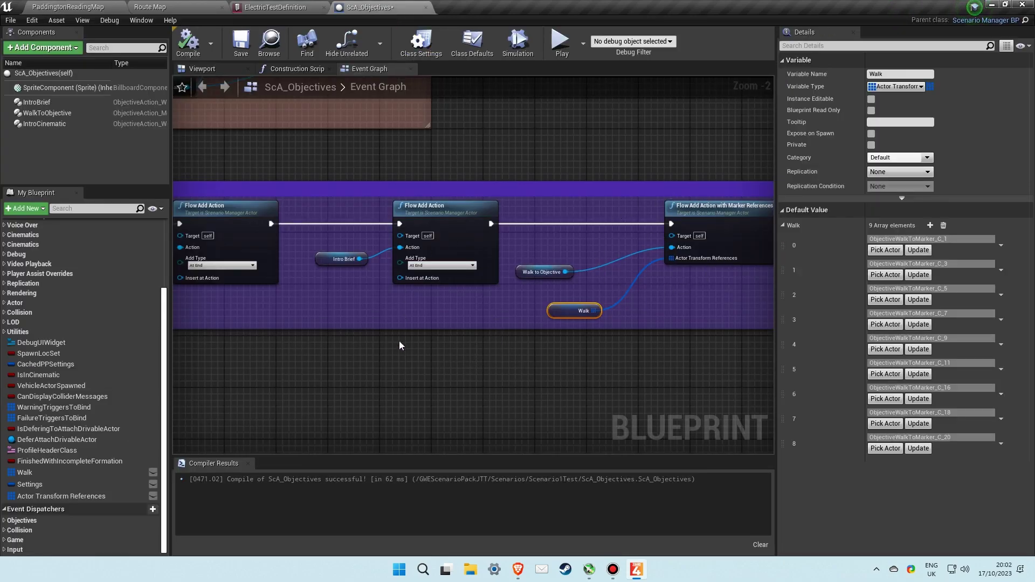
right_drag(391, 366, 680, 358)
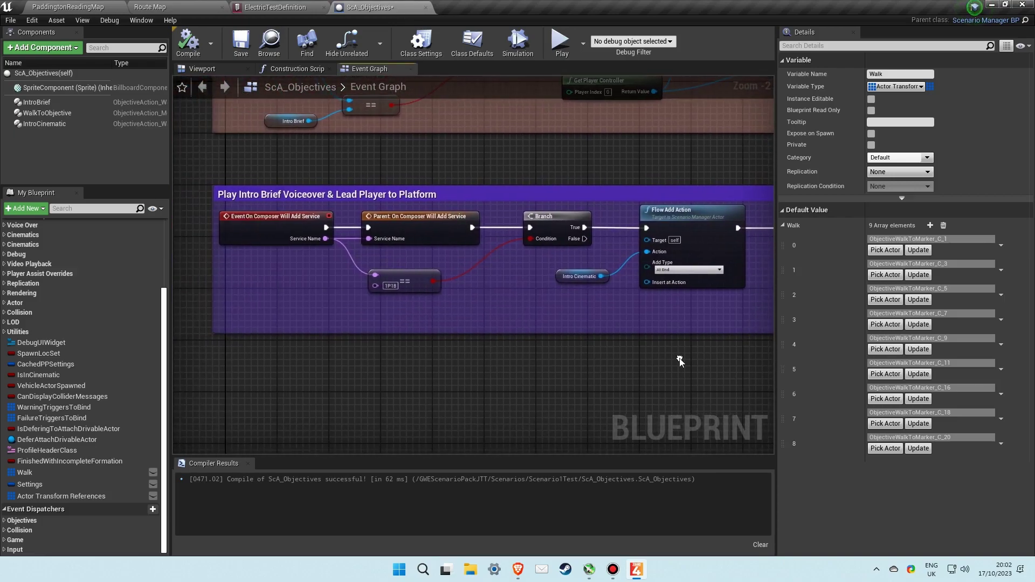